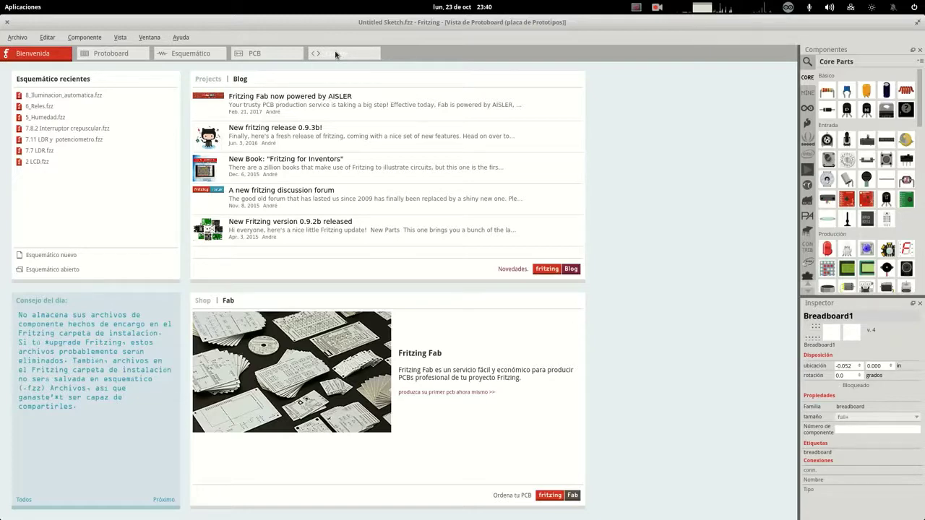
- Switch to the breadboard view and examine the My Parts, Arduino, SparkFun, Intel, Seeed Studio and Analog Devices part bins
{"action": "left_click", "coordinate": [127, 56]}
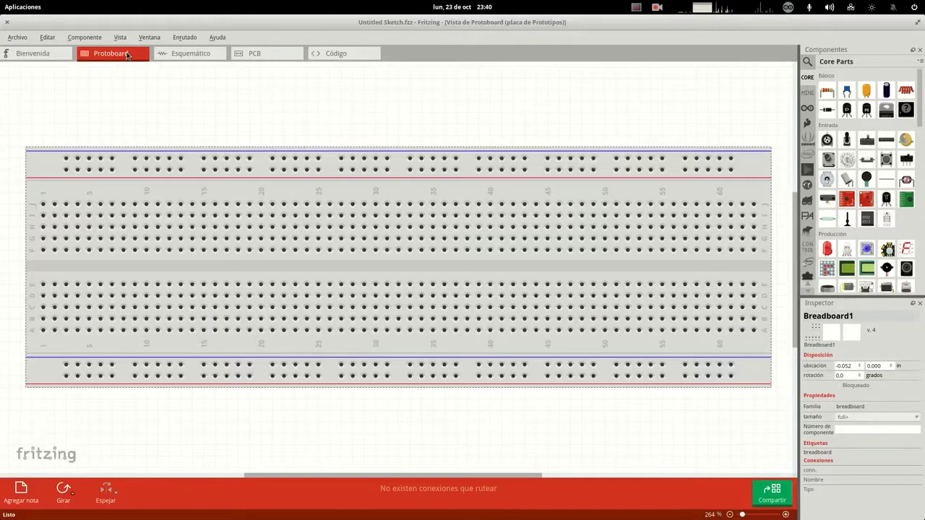
{"action": "left_click", "coordinate": [808, 95]}
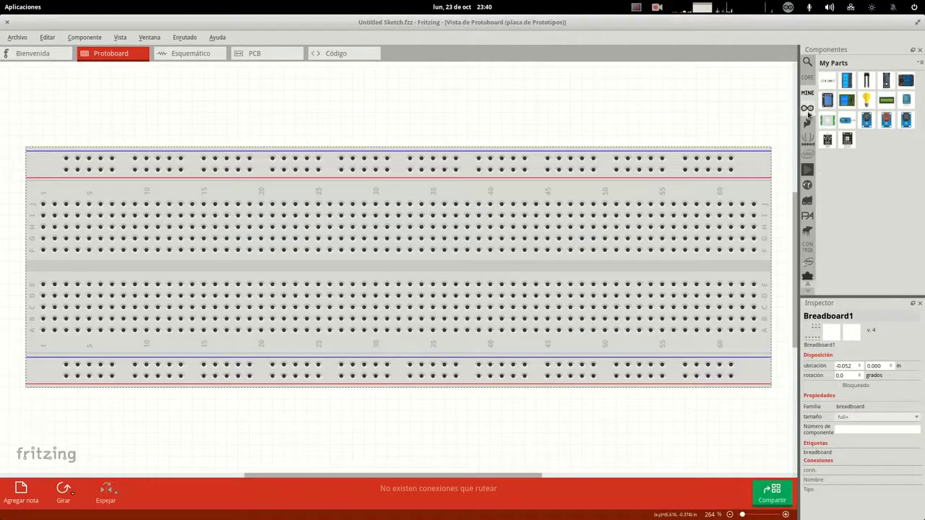
{"action": "left_click", "coordinate": [808, 108]}
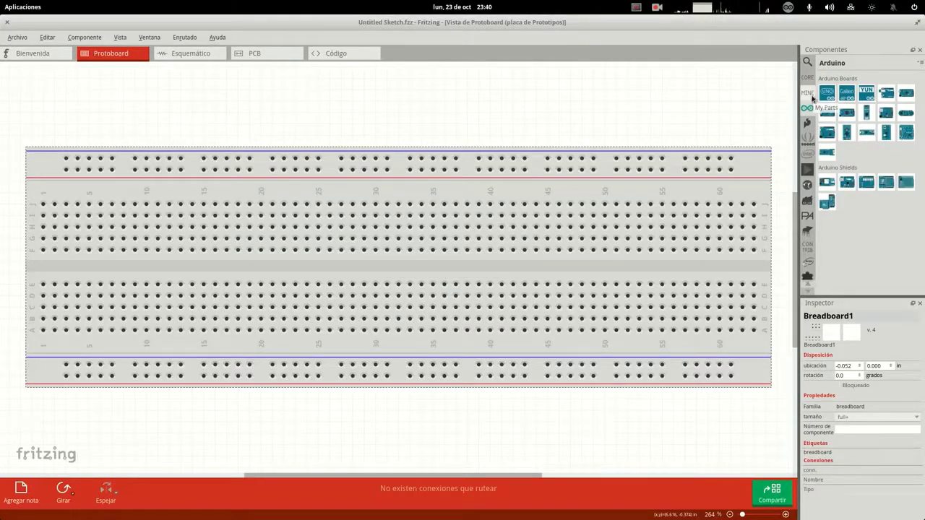
{"action": "left_click", "coordinate": [808, 94]}
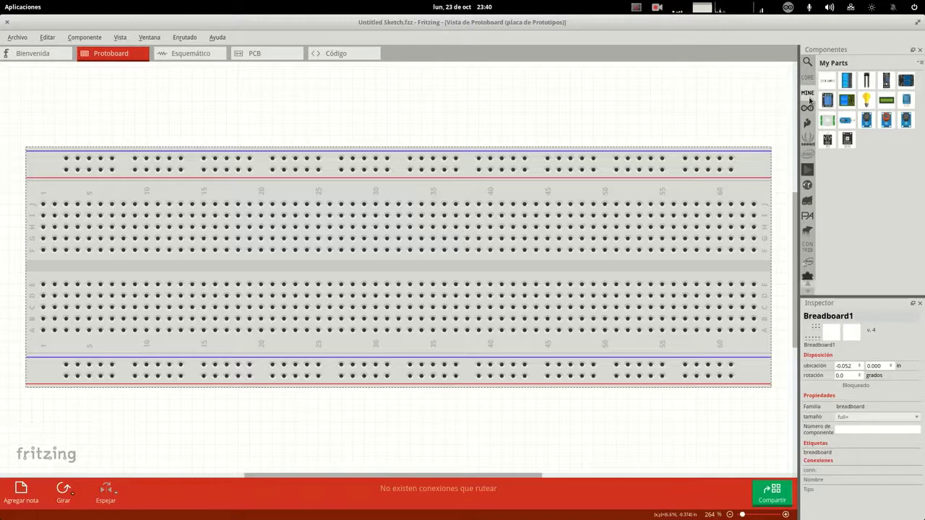
{"action": "left_click", "coordinate": [807, 124]}
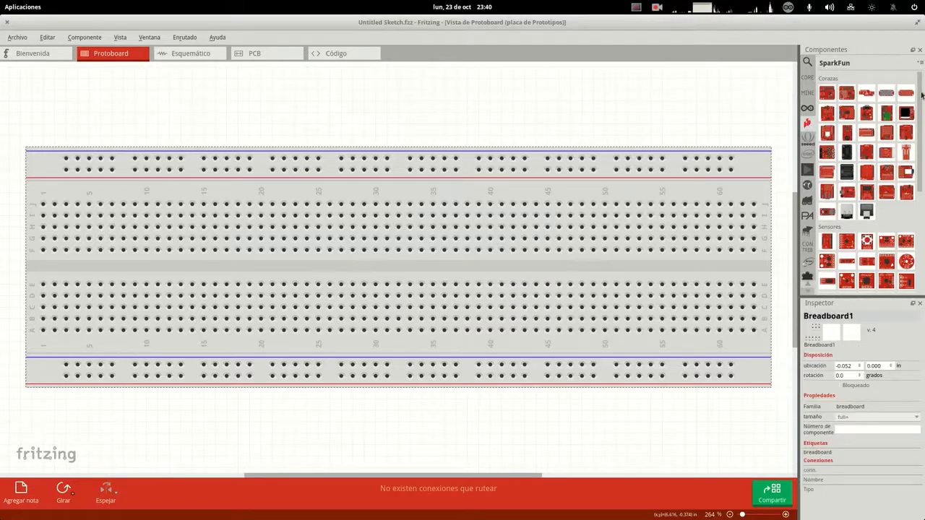
{"action": "mouse_move", "coordinate": [922, 96]}
{"action": "left_mouse_down"}
{"action": "mouse_move", "coordinate": [921, 211]}
{"action": "mouse_move", "coordinate": [921, 95]}
{"action": "left_mouse_up"}
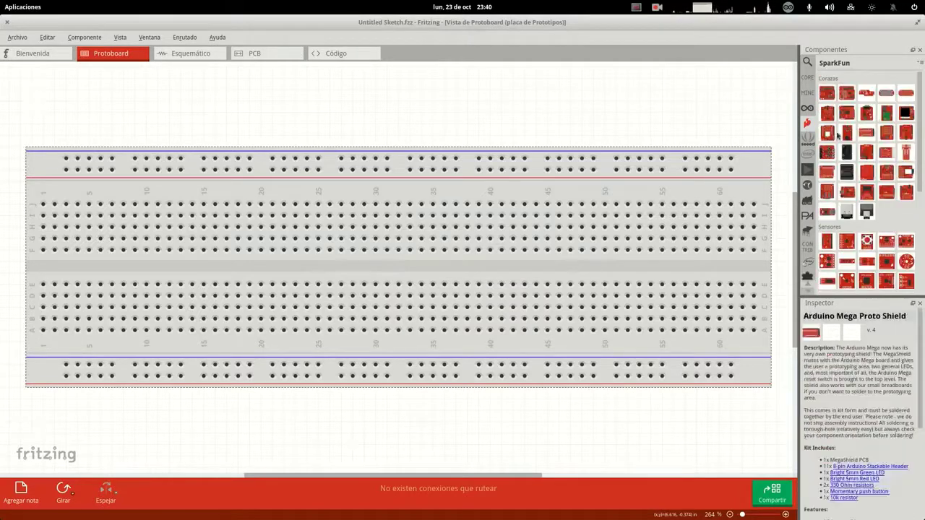
{"action": "left_click", "coordinate": [810, 156]}
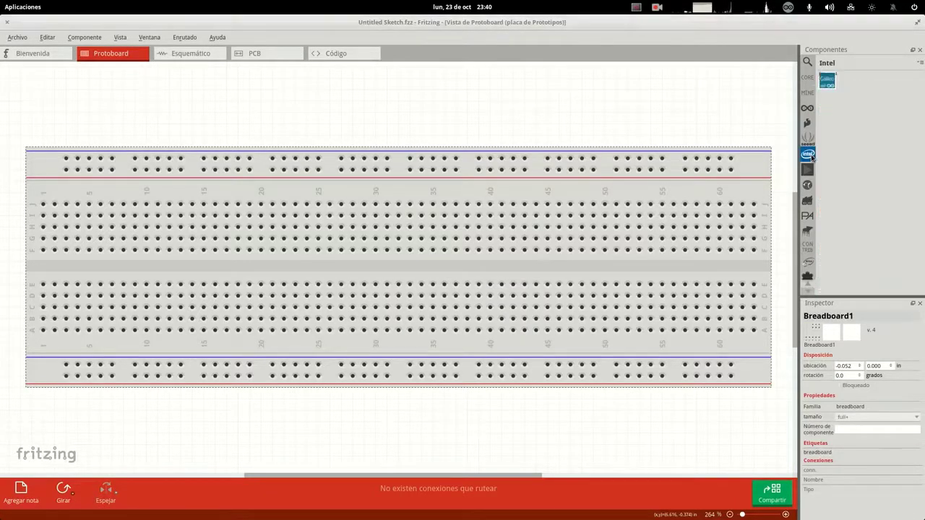
{"action": "left_click", "coordinate": [808, 138]}
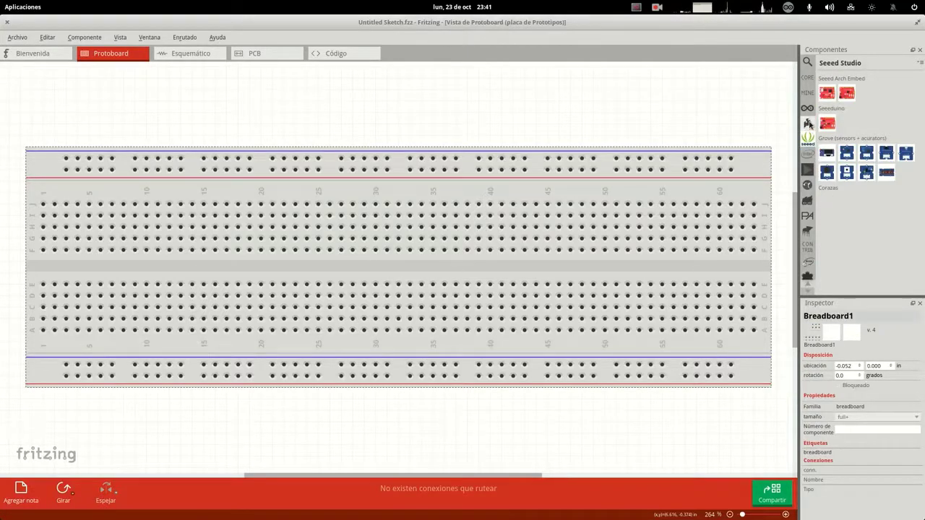
{"action": "left_click", "coordinate": [807, 169]}
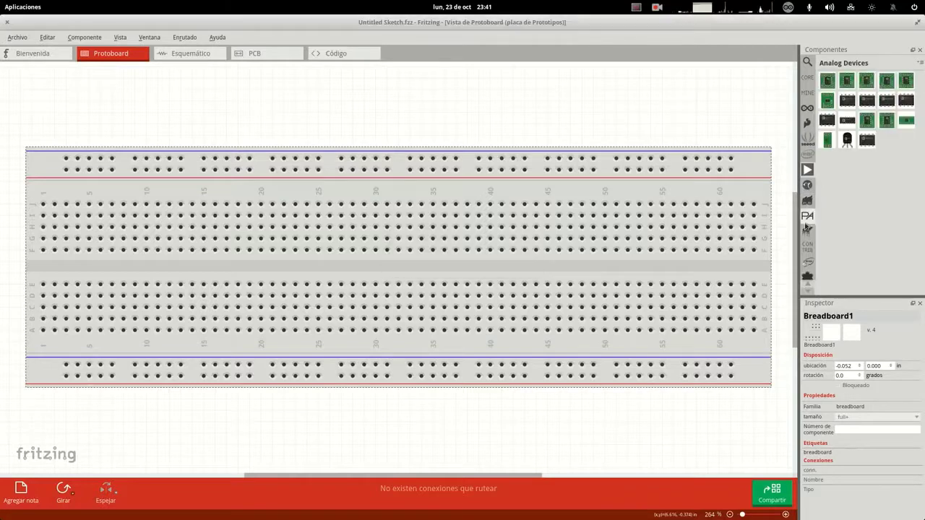
- Look through the SparkFun-Electromechanical, SparkFun-Etc., SparkFun-DiscreteSemi and SparkFun-RF part bins
{"action": "left_click", "coordinate": [808, 292]}
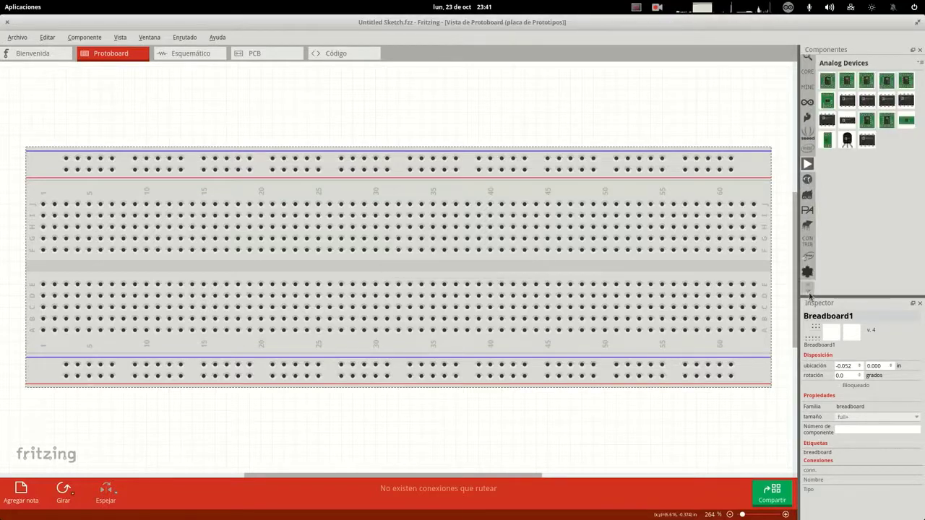
{"action": "scroll", "coordinate": [807, 250], "scroll_direction": "down", "scroll_amount": 8}
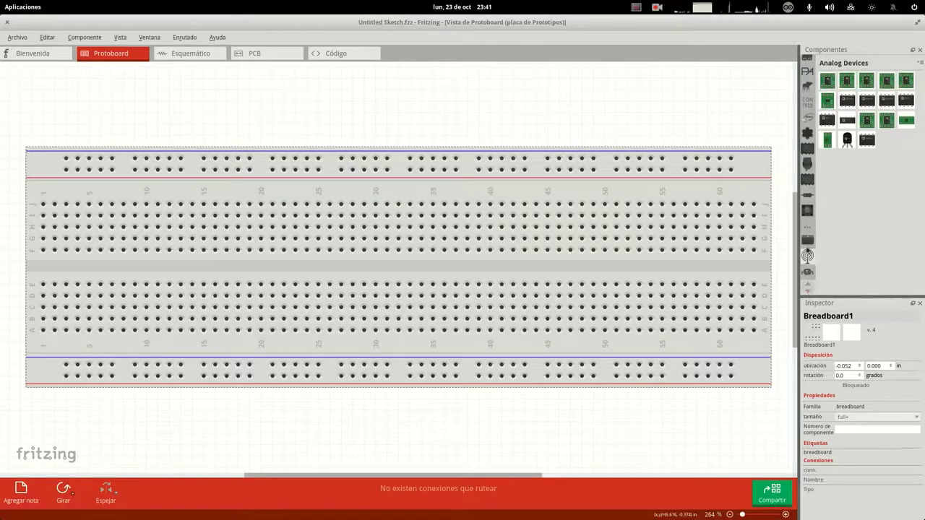
{"action": "left_click", "coordinate": [808, 212]}
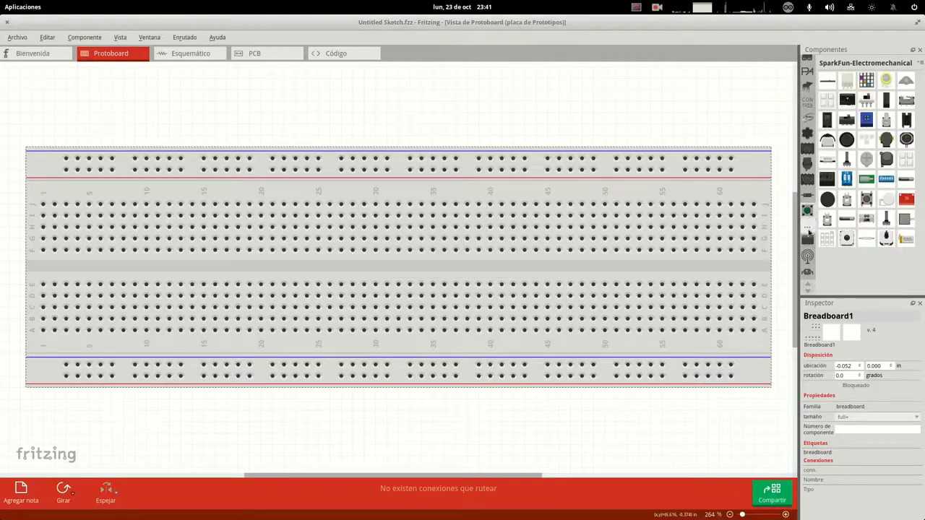
{"action": "left_click", "coordinate": [809, 228]}
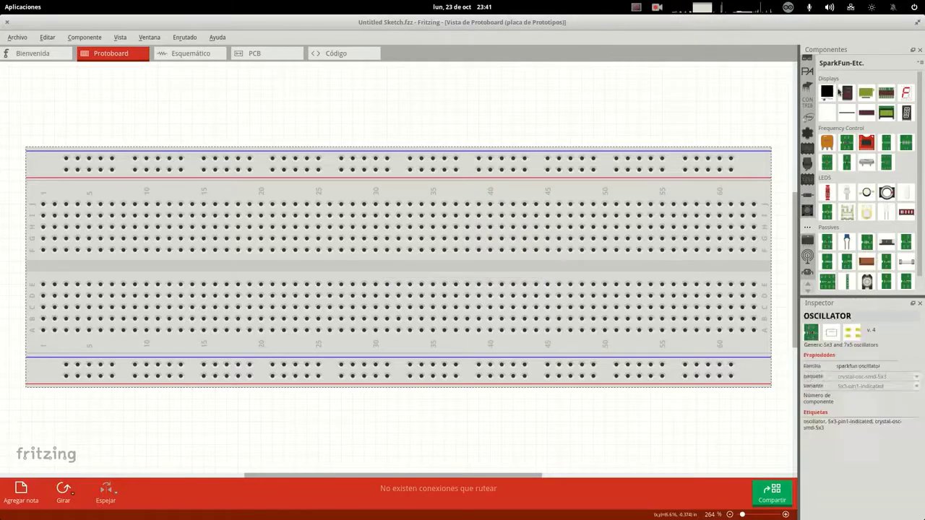
{"action": "left_click", "coordinate": [809, 195]}
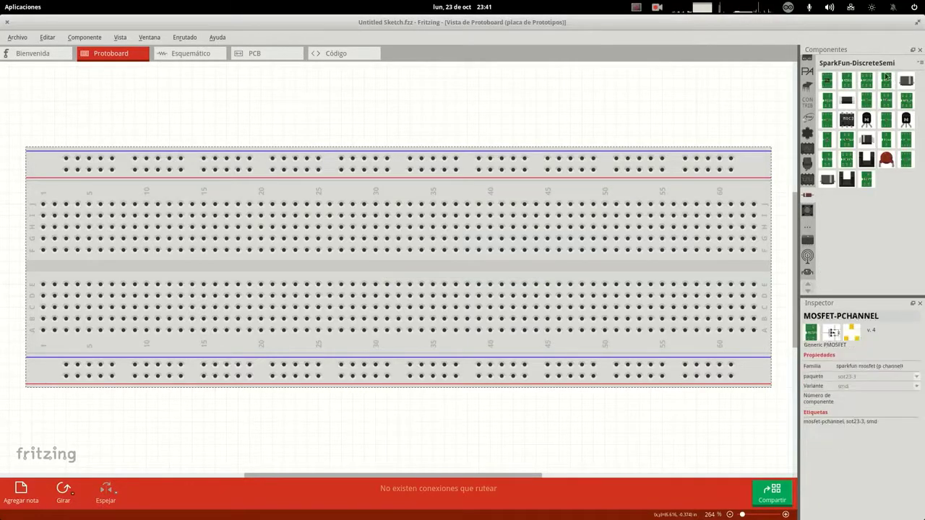
{"action": "left_click", "coordinate": [808, 256]}
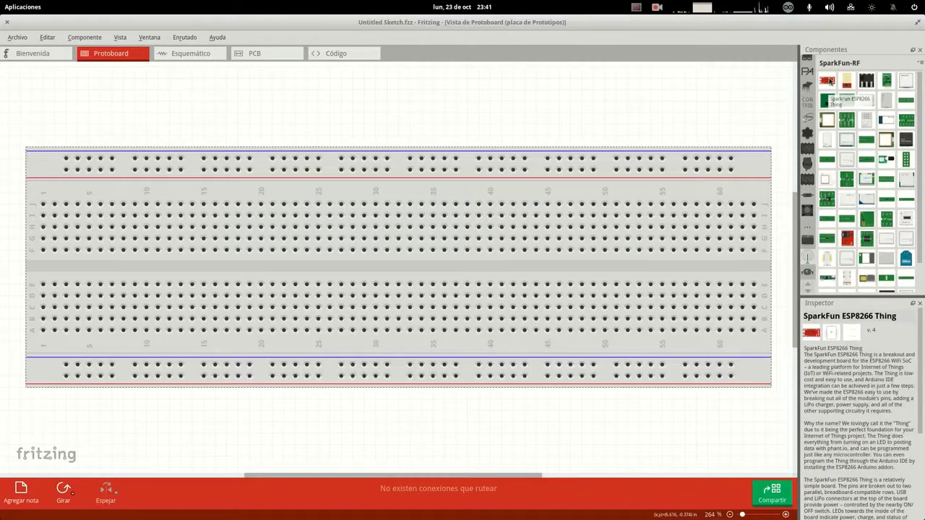
- Enlarge the part details area and examine the WeMos bin's D1 Mini board and shields
{"action": "left_click_drag", "start_coordinate": [860, 298], "coordinate": [860, 162]}
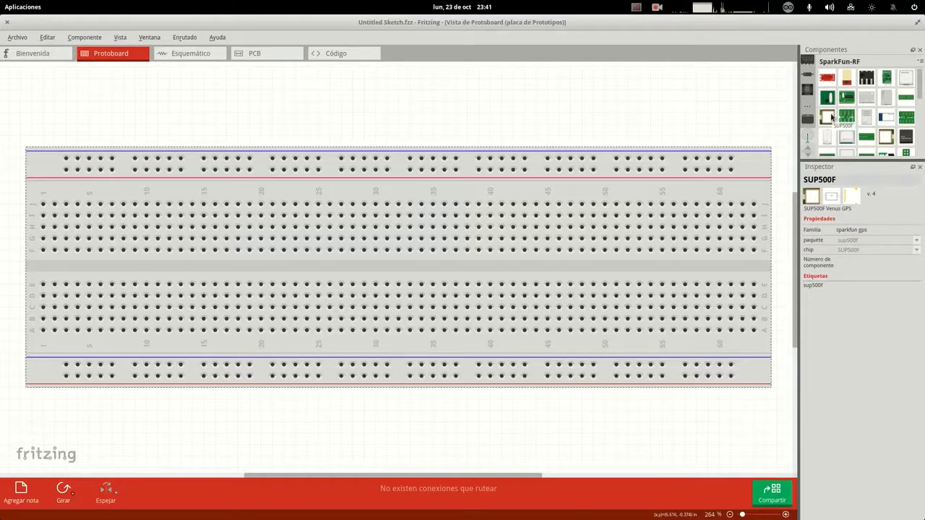
{"action": "left_click", "coordinate": [809, 149]}
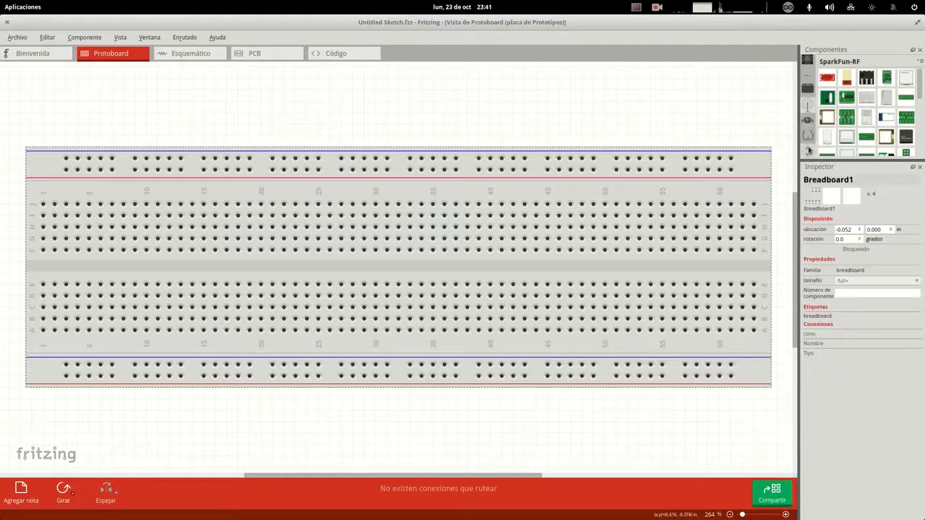
{"action": "left_click", "coordinate": [808, 137]}
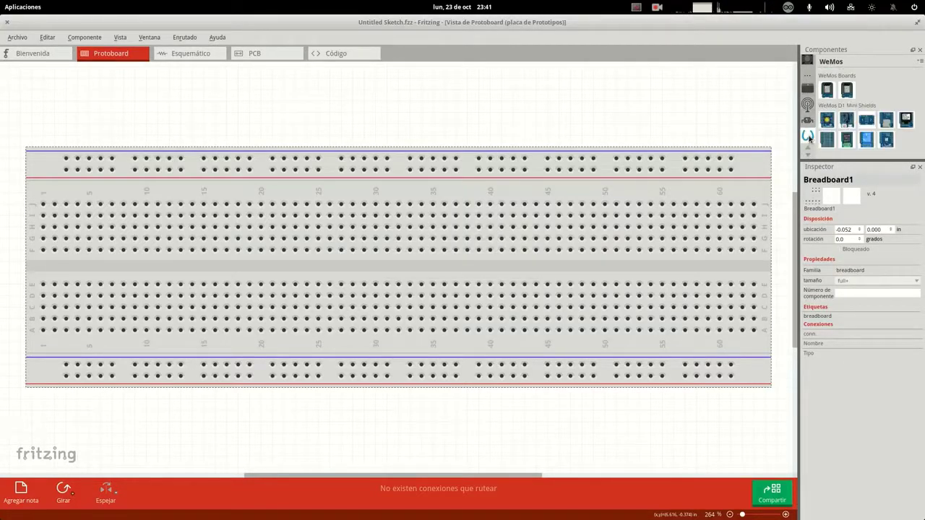
{"action": "mouse_move", "coordinate": [832, 90]}
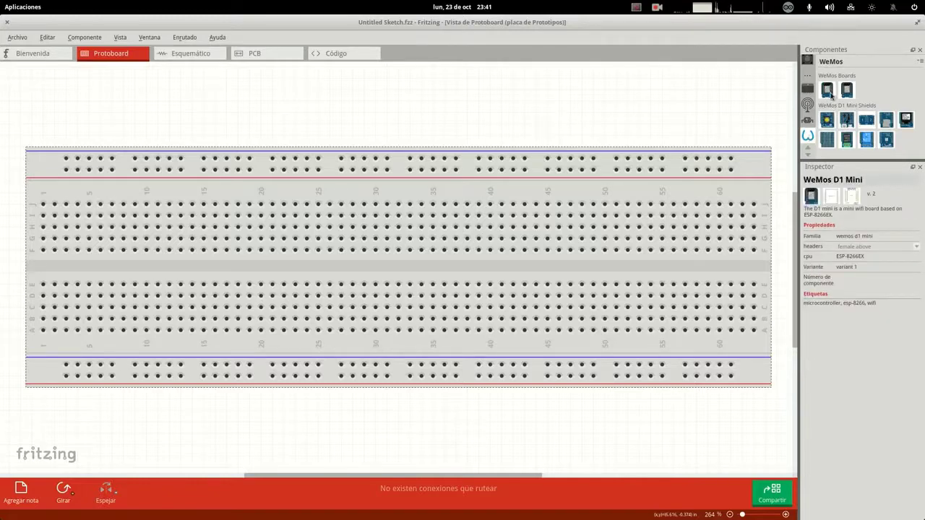
{"action": "mouse_move", "coordinate": [847, 119]}
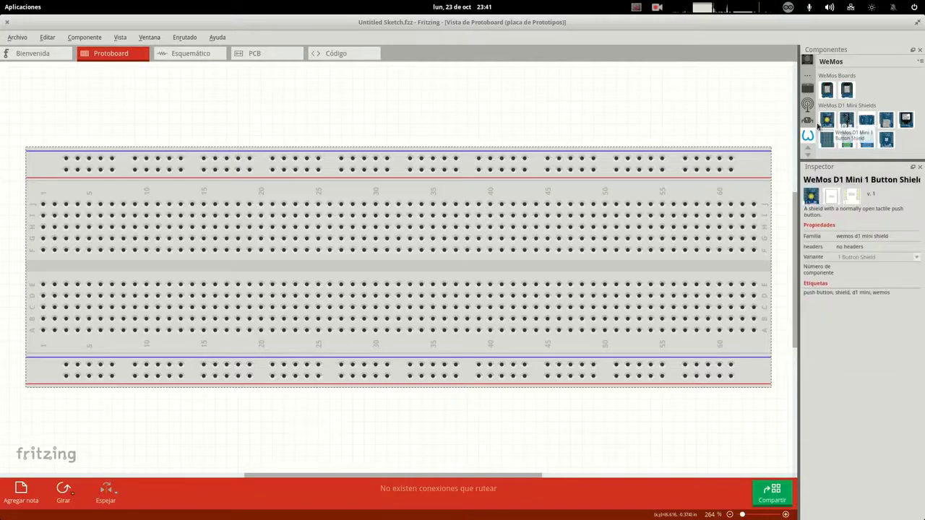
- Look through the SparkFun-Sensors and SparkFun-PowerIC bins, enlarging the parts list again
{"action": "left_click", "coordinate": [814, 125]}
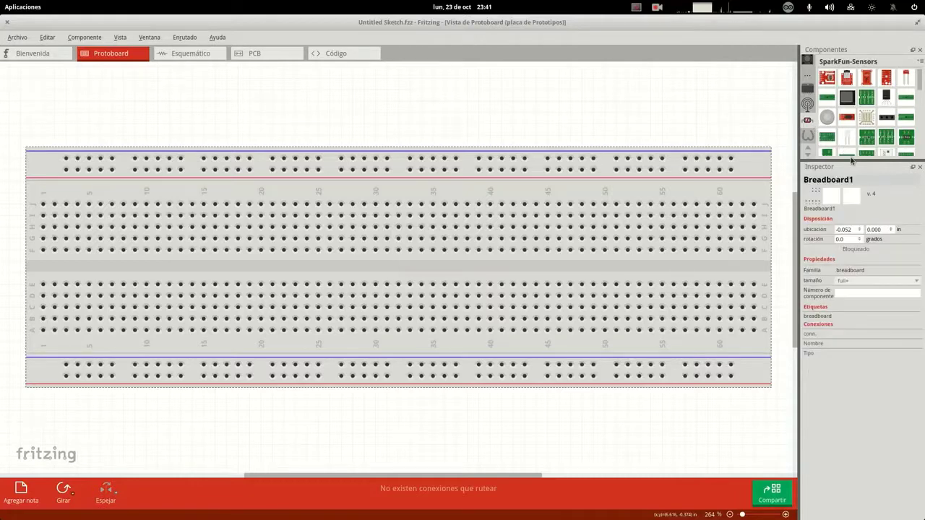
{"action": "left_click_drag", "start_coordinate": [854, 162], "coordinate": [853, 298]}
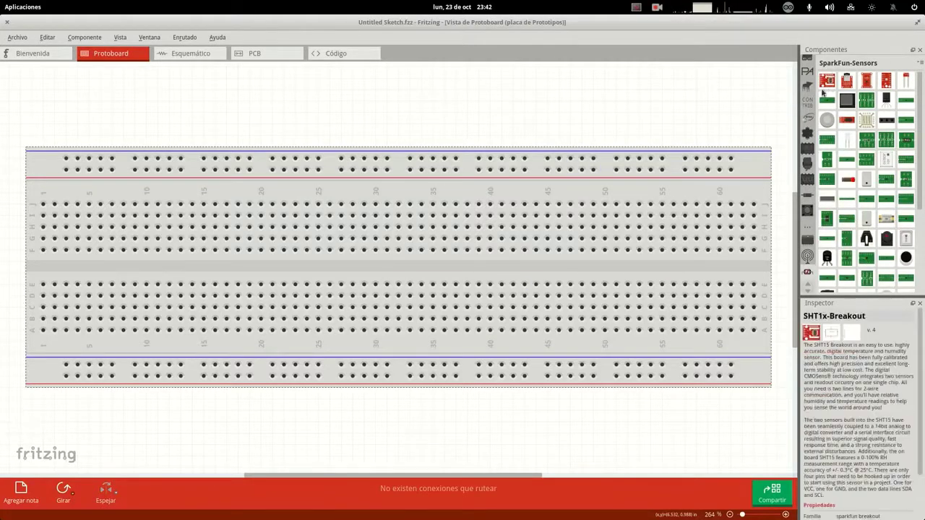
{"action": "left_click", "coordinate": [807, 179]}
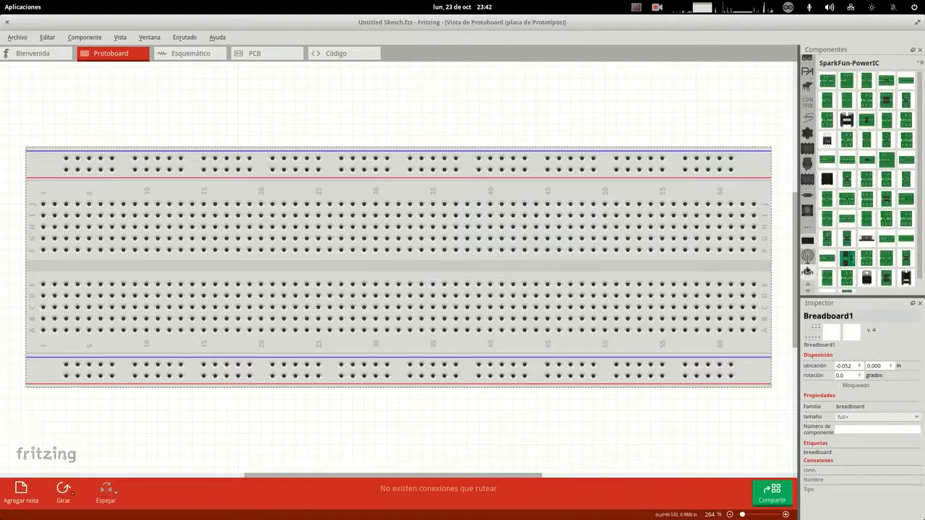
{"action": "scroll", "coordinate": [808, 217], "scroll_direction": "up", "scroll_amount": 5}
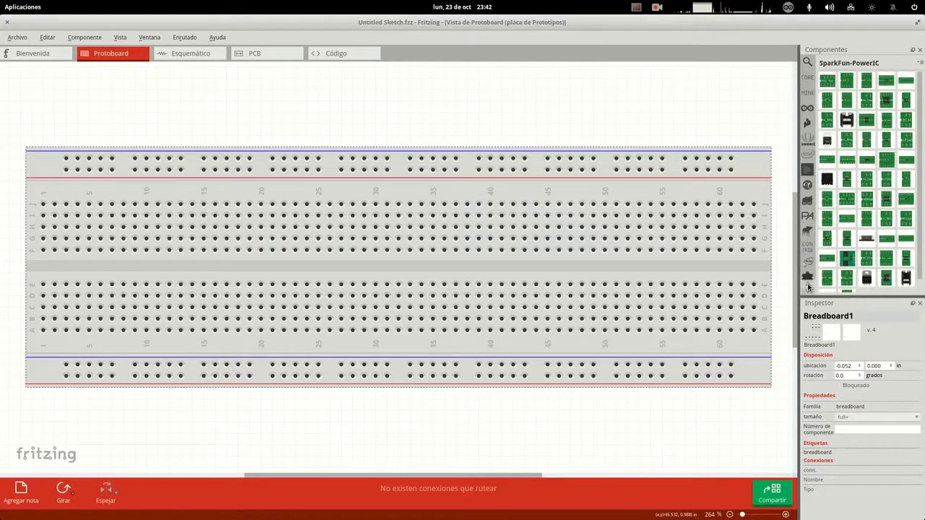
- From Core Parts, place a resistor in row F across columns 31 to 35 and a red LED in row I at columns 30 and 31
{"action": "left_click", "coordinate": [808, 78]}
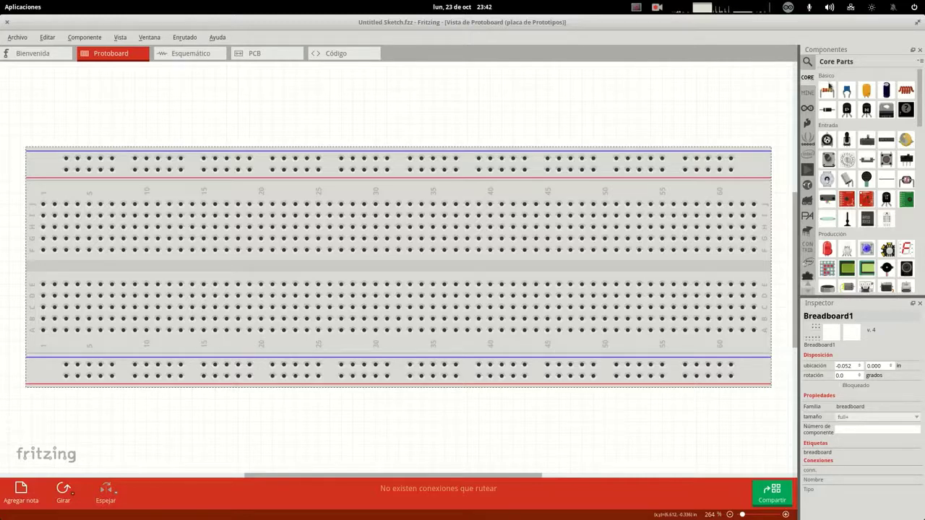
{"action": "mouse_move", "coordinate": [867, 113]}
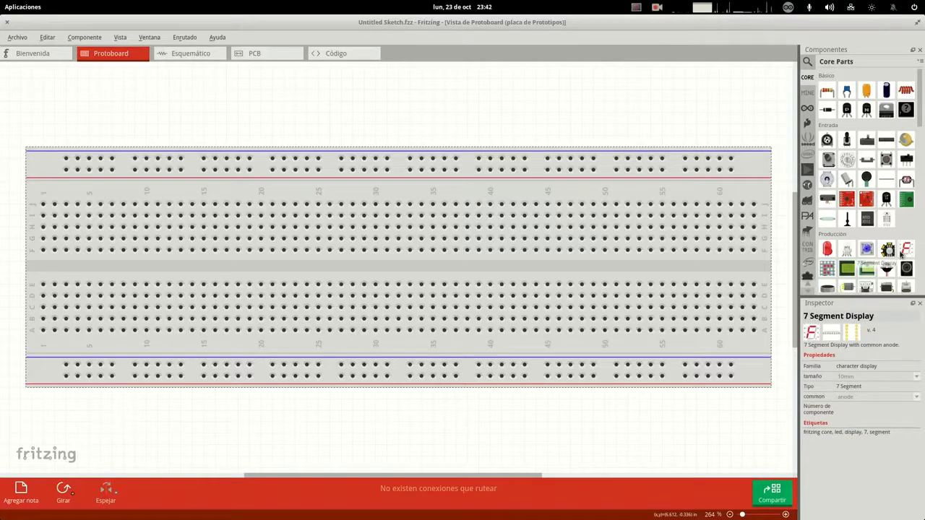
{"action": "left_click_drag", "start_coordinate": [830, 93], "coordinate": [403, 252]}
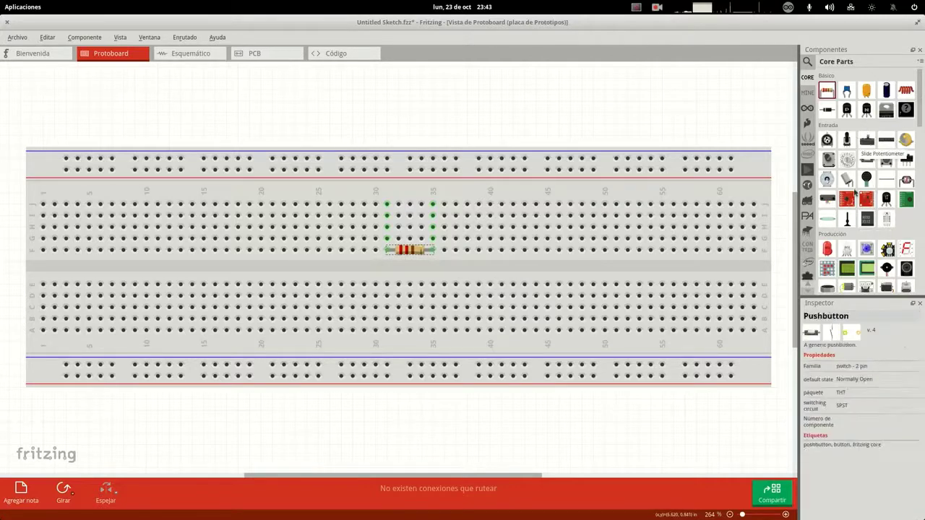
{"action": "left_click_drag", "start_coordinate": [827, 249], "coordinate": [390, 164]}
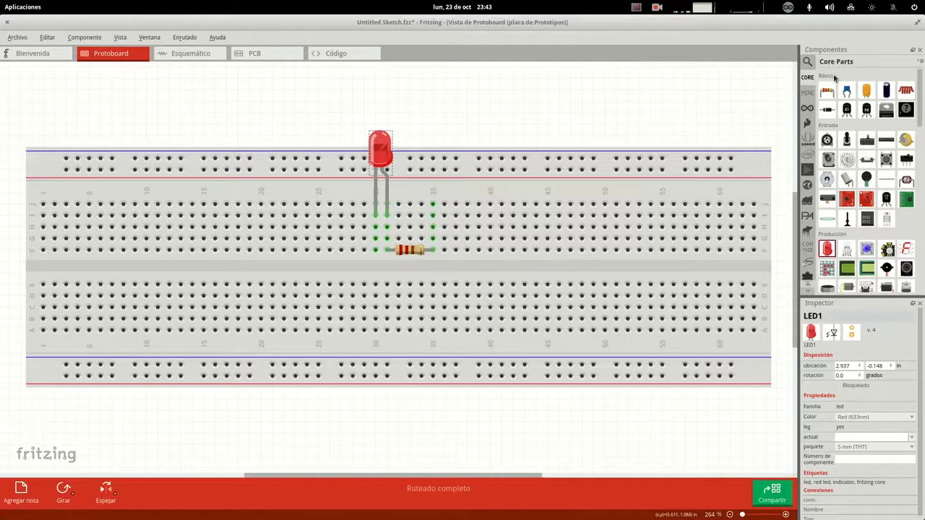
- Place an Arduino Uno (Rev3) board over the left end of the breadboard
{"action": "left_click", "coordinate": [808, 109]}
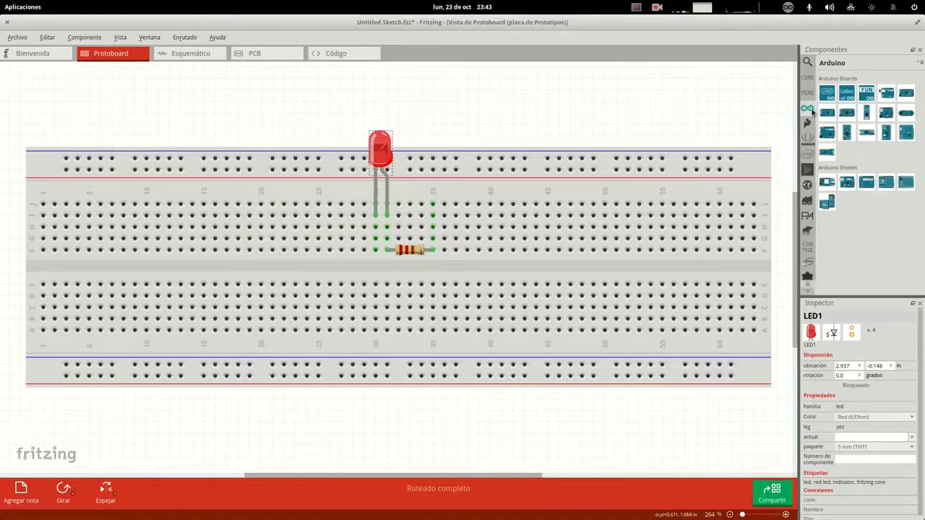
{"action": "left_click", "coordinate": [828, 133]}
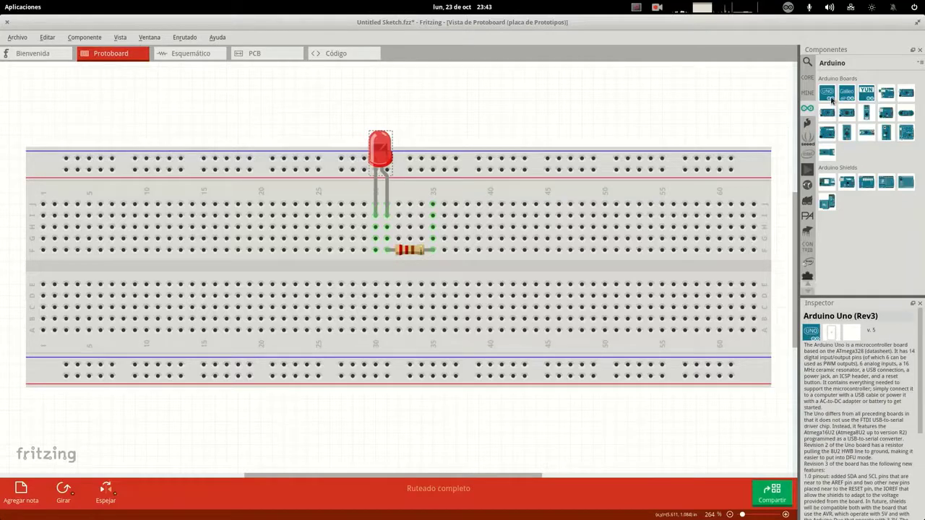
{"action": "left_click_drag", "start_coordinate": [826, 92], "coordinate": [26, 188]}
{"action": "left_click_drag", "start_coordinate": [26, 177], "coordinate": [42, 183]}
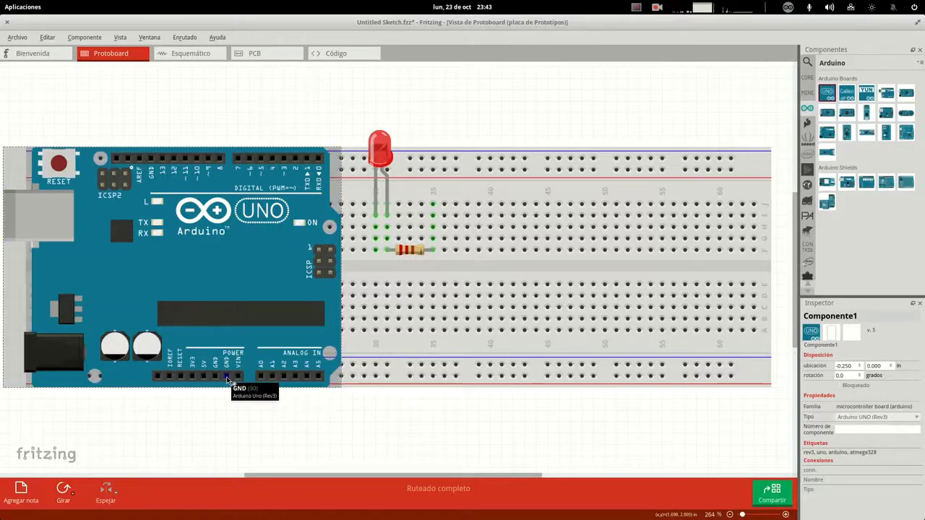
- Wire the Arduino's GND power pin to the breadboard's lower blue rail at column 30 and colour the wire black (negro)
{"action": "left_click_drag", "start_coordinate": [226, 376], "coordinate": [381, 368]}
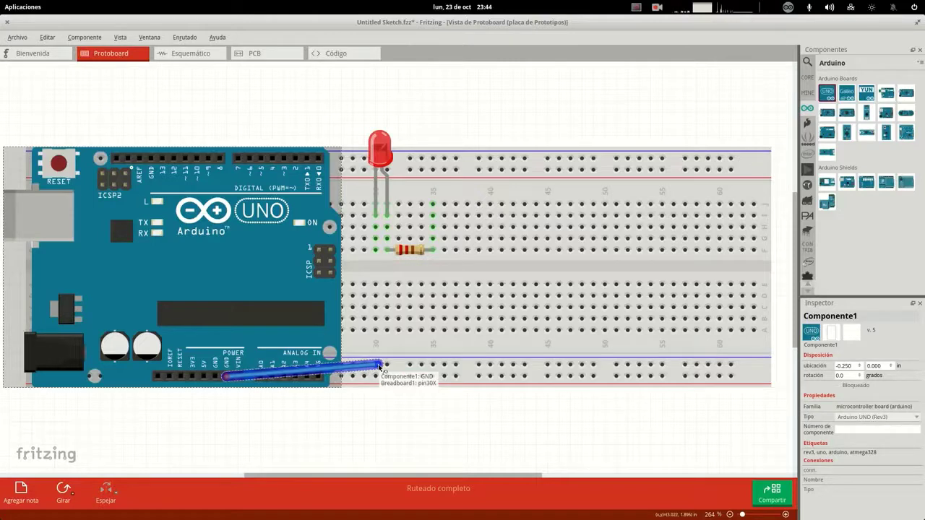
{"action": "left_click_drag", "start_coordinate": [379, 367], "coordinate": [380, 367]}
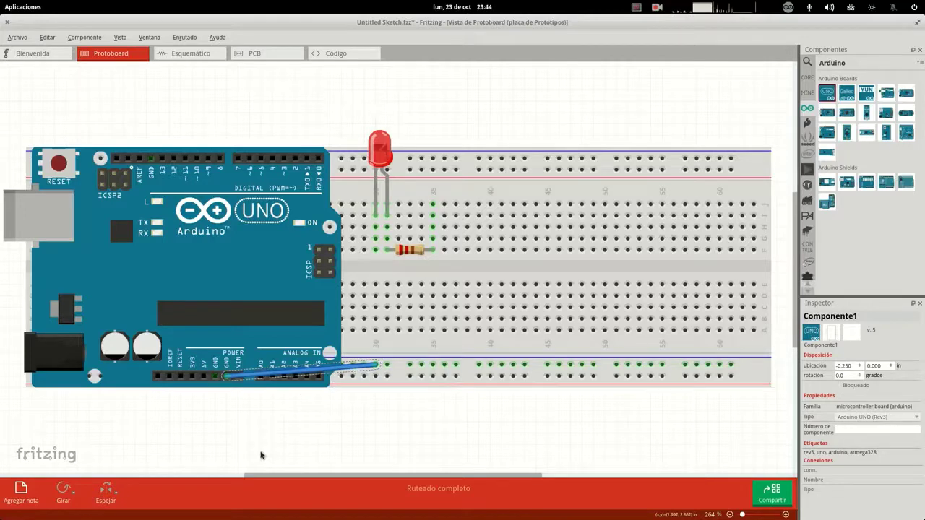
{"action": "left_click", "coordinate": [361, 371]}
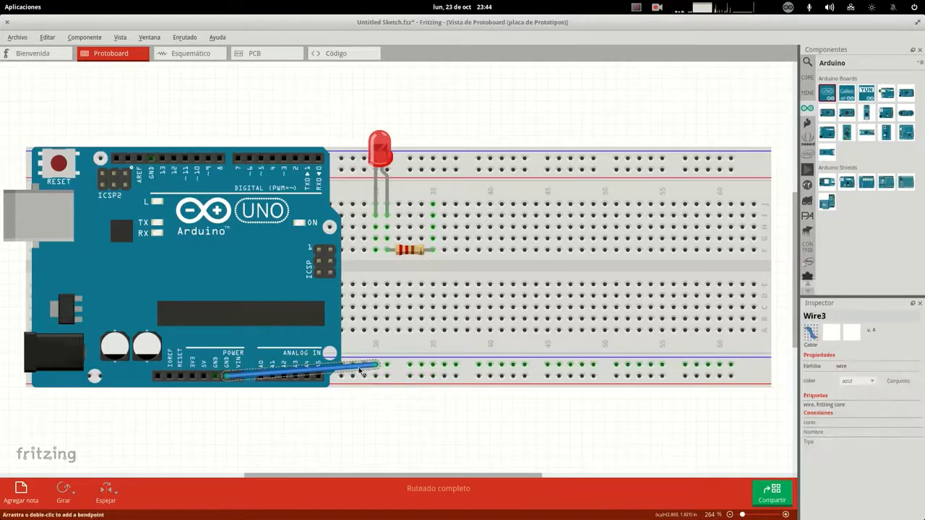
{"action": "left_click", "coordinate": [871, 383]}
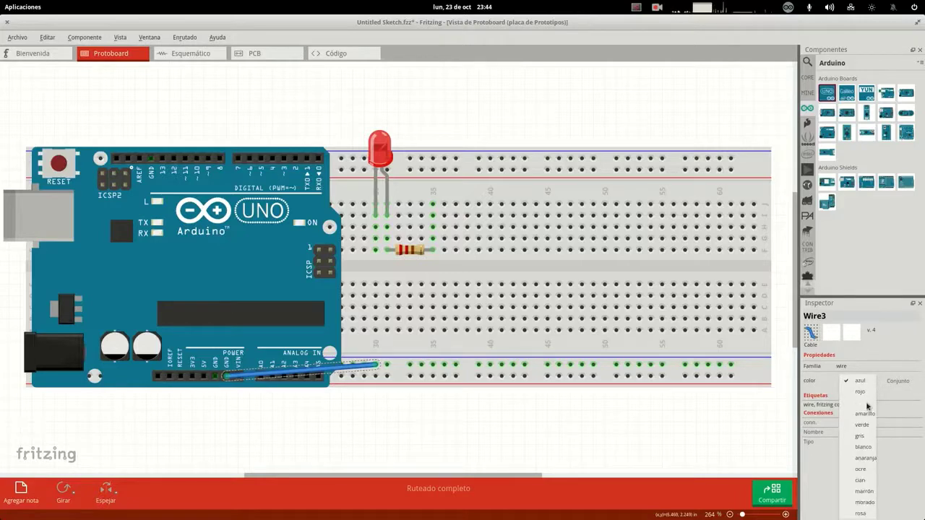
{"action": "left_click", "coordinate": [864, 402]}
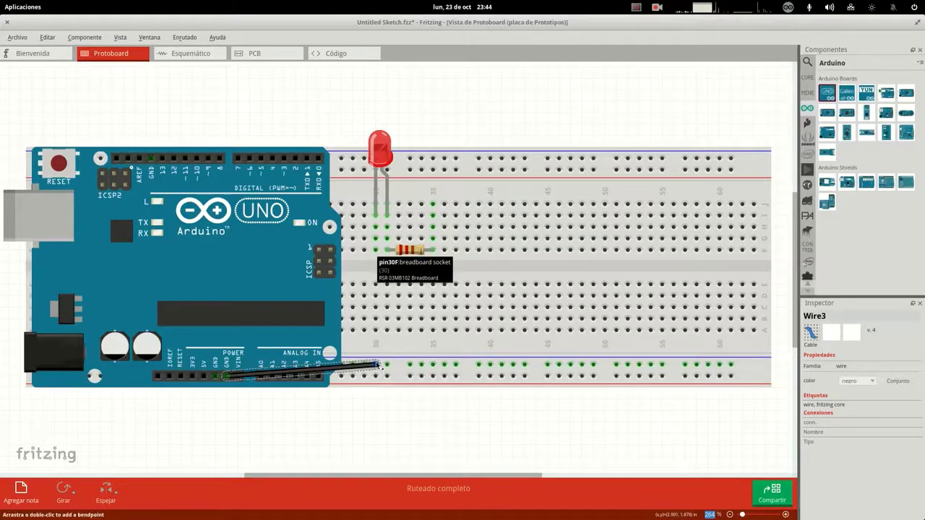
- Shift the ground wire's rail end two holes toward the Arduino, and wire hole 30F to the lower blue rail at column 30
{"action": "left_click_drag", "start_coordinate": [378, 367], "coordinate": [354, 366]}
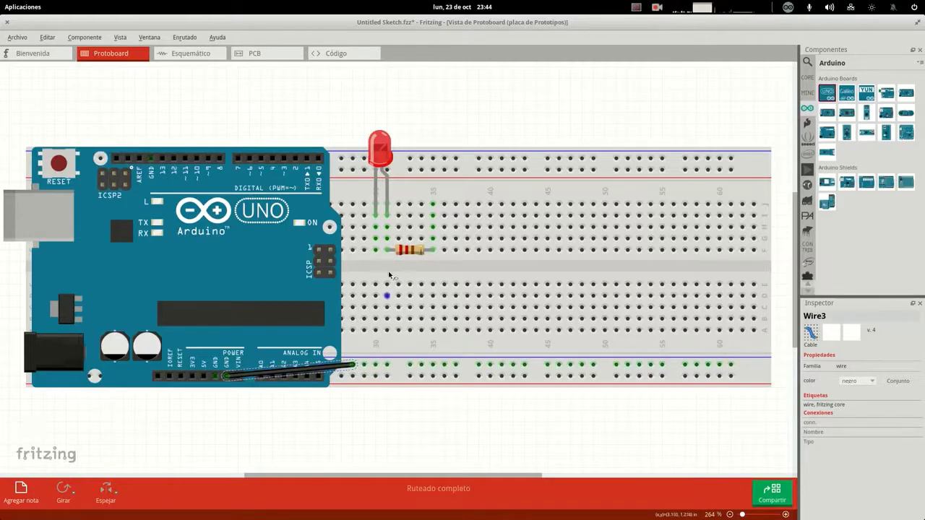
{"action": "left_click_drag", "start_coordinate": [375, 252], "coordinate": [378, 367]}
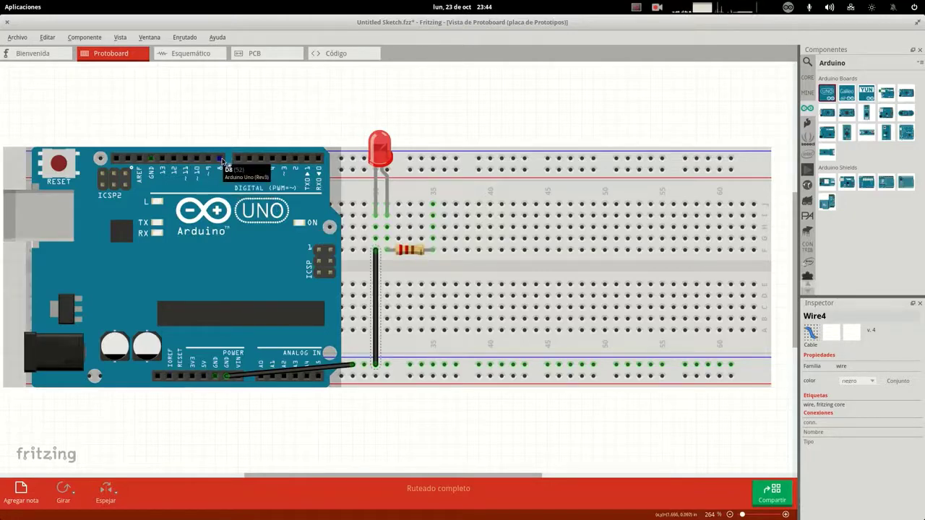
- Wire Arduino digital pin 8 to row H of column 35, above the resistor's free end, and colour the wire orange
{"action": "left_click_drag", "start_coordinate": [221, 158], "coordinate": [434, 230]}
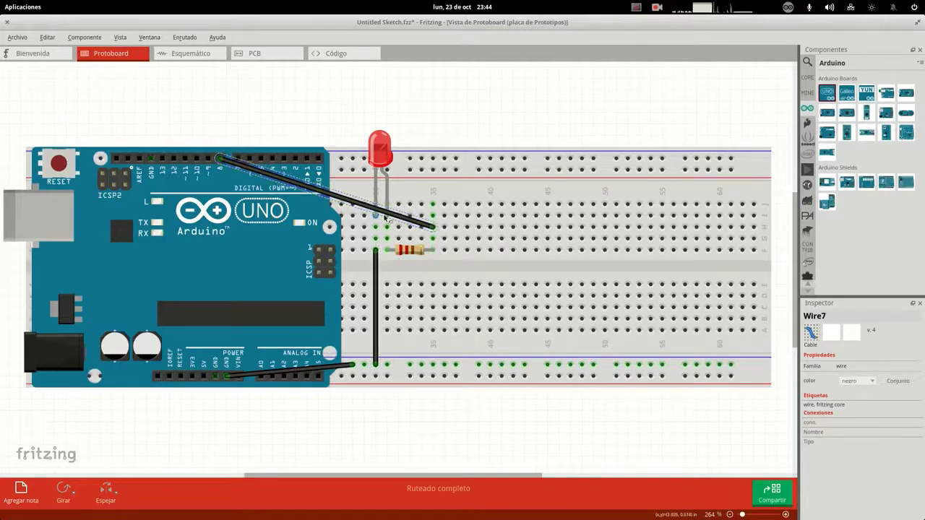
{"action": "left_click", "coordinate": [862, 384]}
{"action": "left_click", "coordinate": [860, 439]}
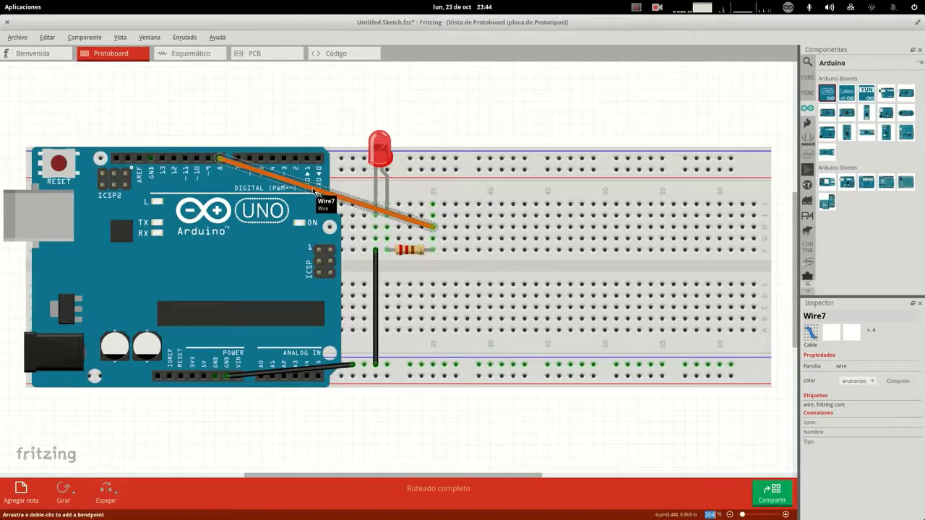
- Add a bend to the orange wire and to the Arduino's black GND wire so both run in roughly right-angled segments
{"action": "left_click_drag", "start_coordinate": [313, 189], "coordinate": [226, 228]}
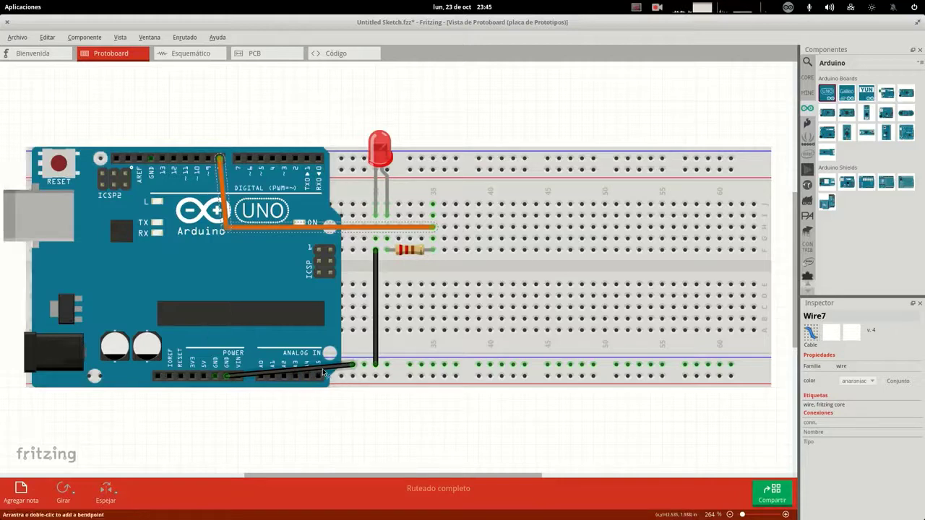
{"action": "left_click_drag", "start_coordinate": [323, 372], "coordinate": [352, 376]}
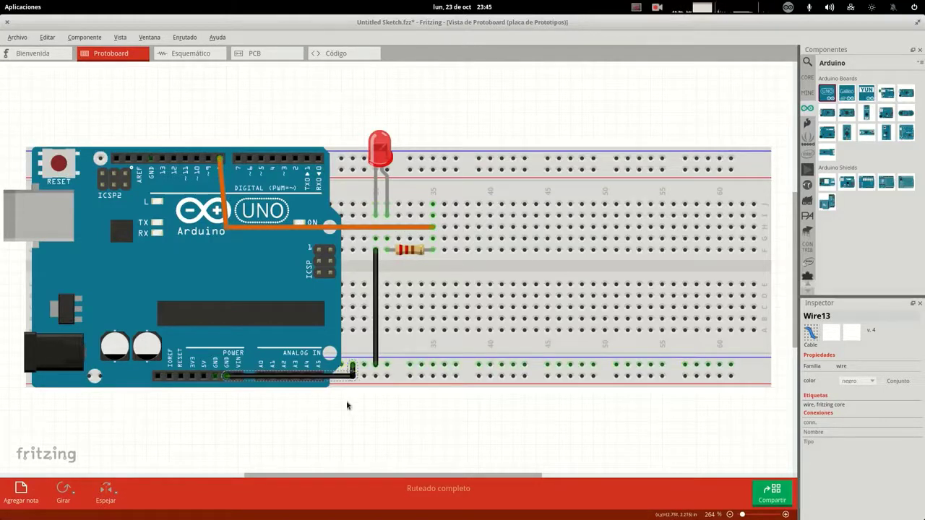
{"action": "left_click", "coordinate": [347, 406]}
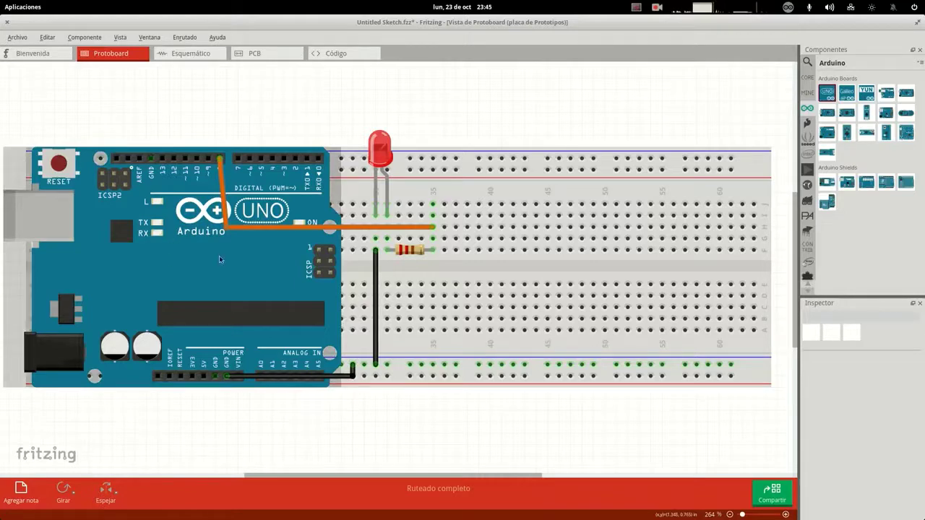
- Review the properties of the Arduino, LED and breadboard, and set the LED's colour to Blue (505nm)
{"action": "mouse_move", "coordinate": [241, 262]}
{"action": "left_mouse_down"}
{"action": "mouse_move", "coordinate": [221, 209]}
{"action": "mouse_move", "coordinate": [185, 320]}
{"action": "mouse_move", "coordinate": [276, 259]}
{"action": "mouse_move", "coordinate": [204, 248]}
{"action": "mouse_move", "coordinate": [183, 269]}
{"action": "mouse_move", "coordinate": [239, 262]}
{"action": "mouse_move", "coordinate": [227, 261]}
{"action": "left_mouse_up"}
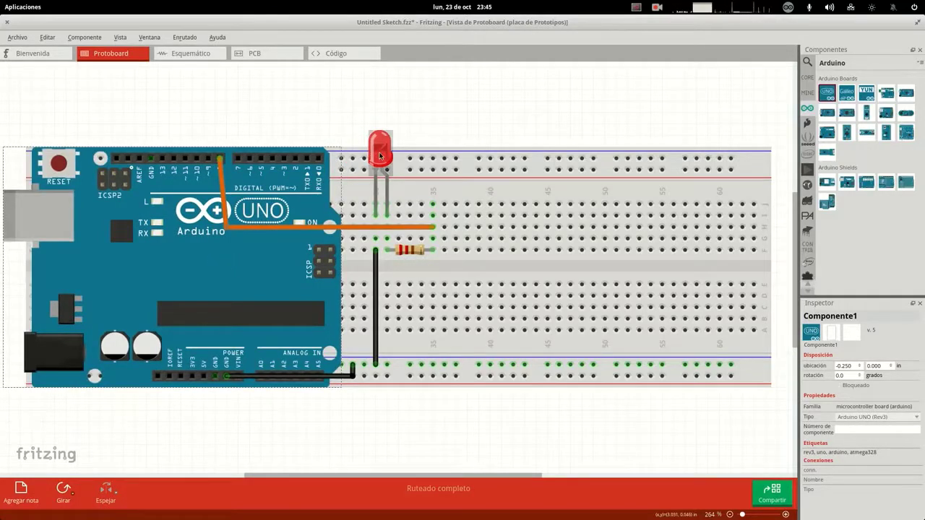
{"action": "mouse_move", "coordinate": [378, 154]}
{"action": "left_mouse_down"}
{"action": "mouse_move", "coordinate": [401, 154]}
{"action": "mouse_move", "coordinate": [378, 155]}
{"action": "left_mouse_up"}
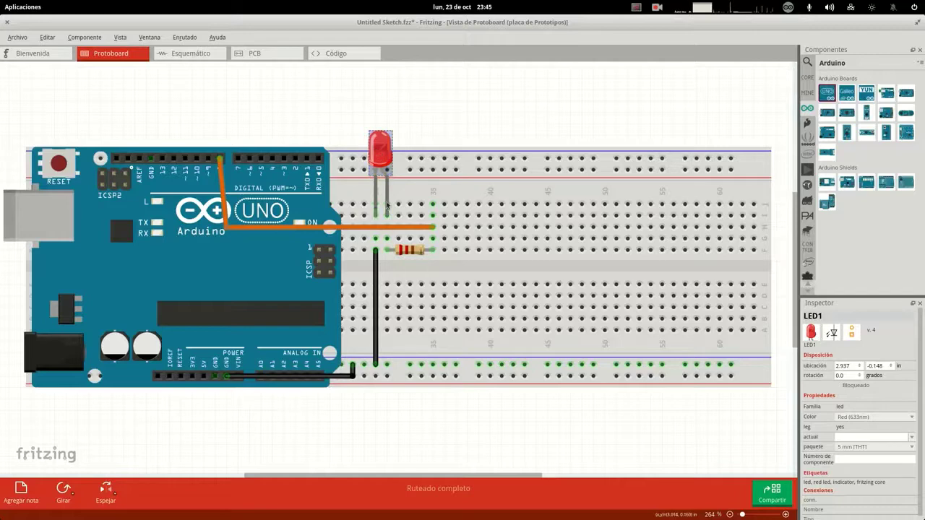
{"action": "mouse_move", "coordinate": [475, 196]}
{"action": "left_mouse_down"}
{"action": "mouse_move", "coordinate": [444, 192]}
{"action": "mouse_move", "coordinate": [510, 200]}
{"action": "mouse_move", "coordinate": [473, 186]}
{"action": "mouse_move", "coordinate": [490, 203]}
{"action": "mouse_move", "coordinate": [488, 192]}
{"action": "left_mouse_up"}
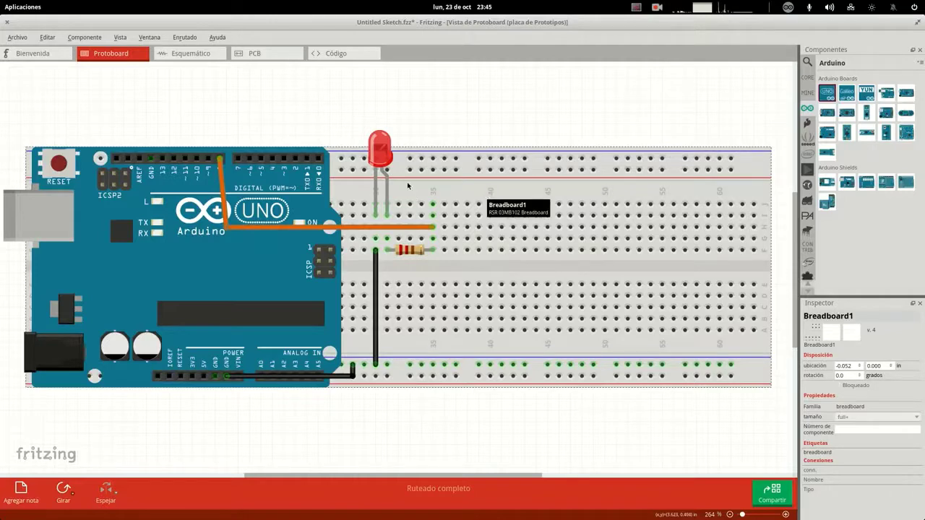
{"action": "left_click", "coordinate": [390, 153]}
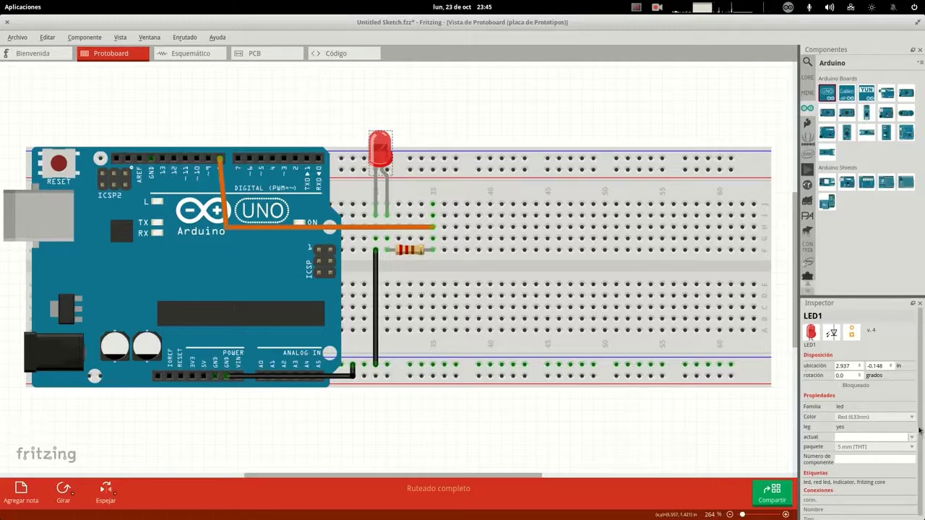
{"action": "left_click", "coordinate": [914, 419]}
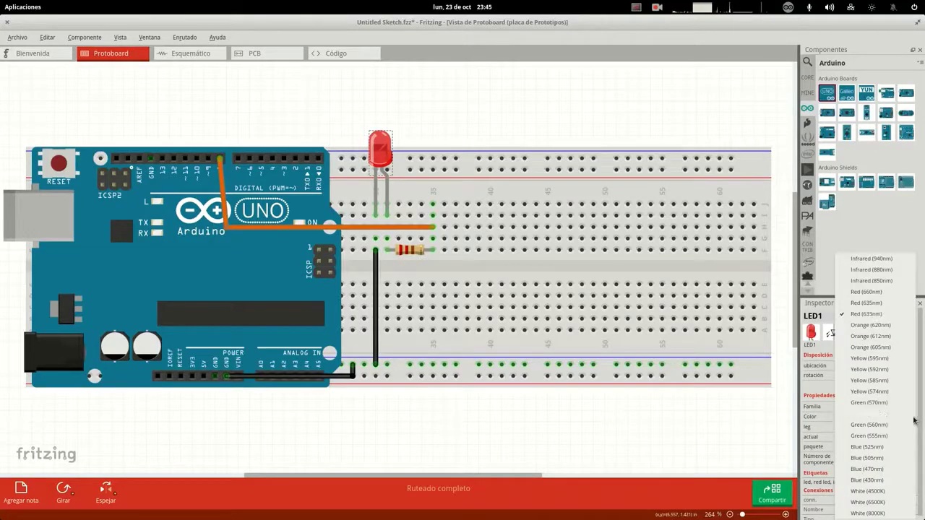
{"action": "left_click", "coordinate": [883, 458]}
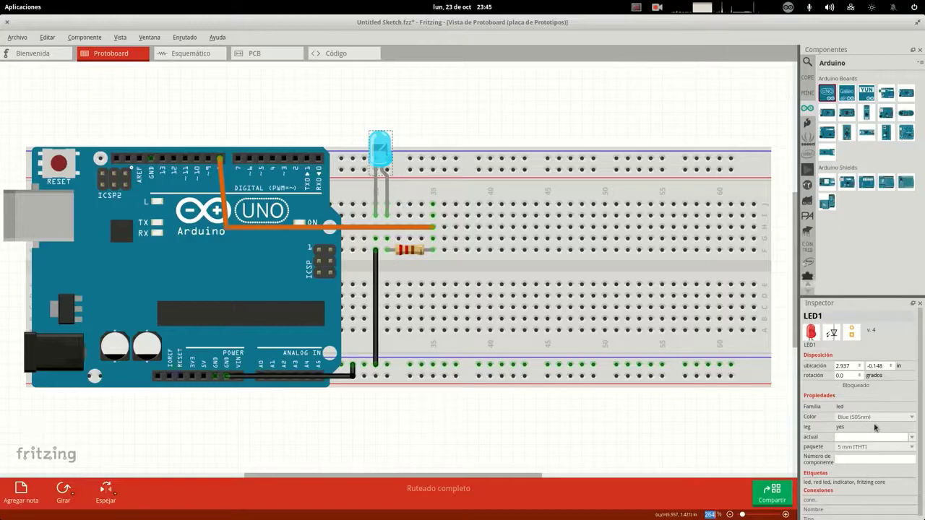
{"action": "left_click_drag", "start_coordinate": [920, 360], "coordinate": [918, 394]}
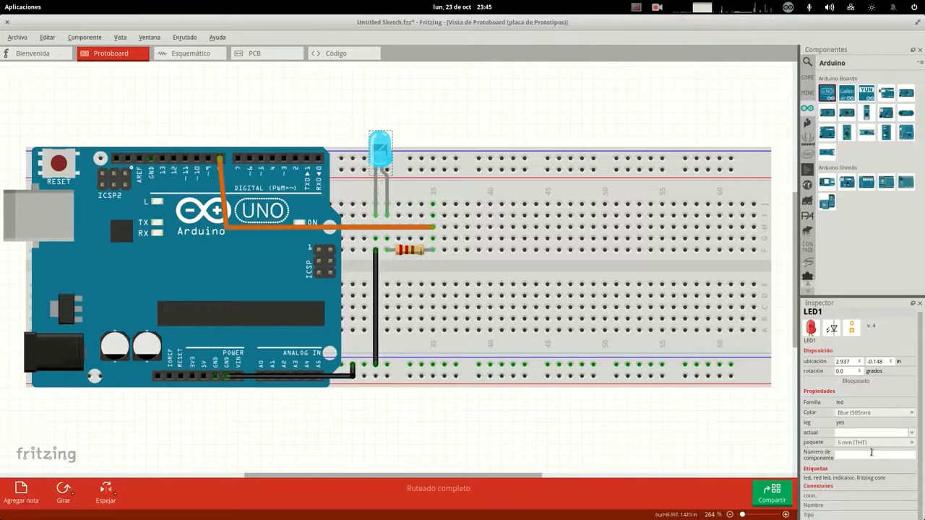
- Choose 220Ω as the resistor's resistance and rename the part "Resistencia Led Azul"
{"action": "left_click", "coordinate": [412, 253]}
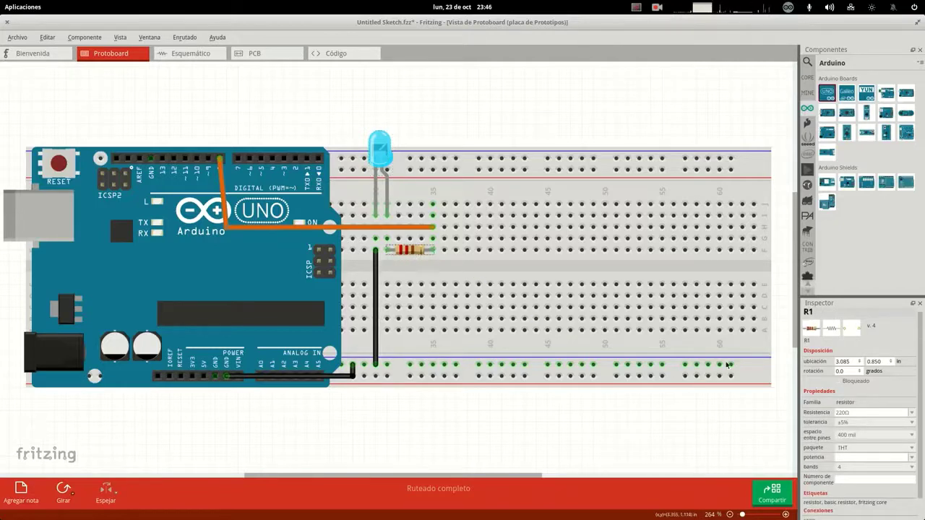
{"action": "left_click", "coordinate": [911, 414]}
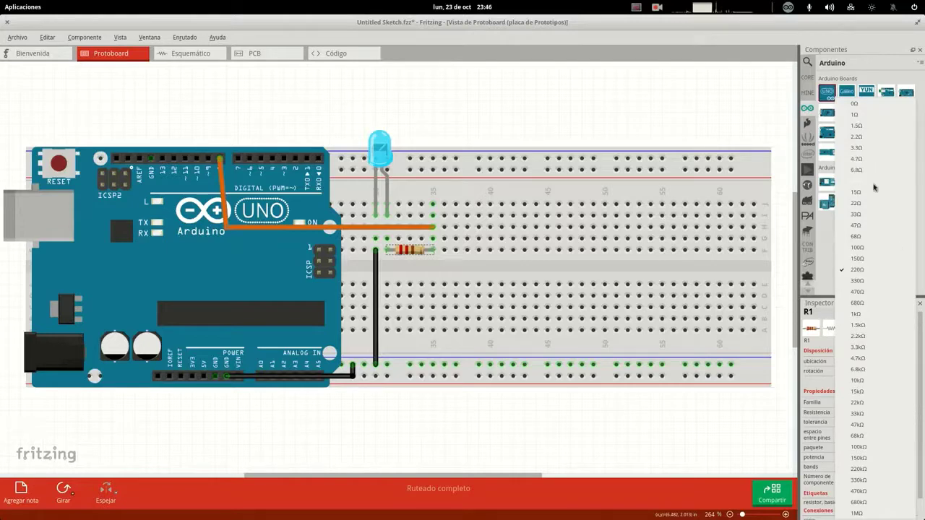
{"action": "left_click", "coordinate": [867, 271]}
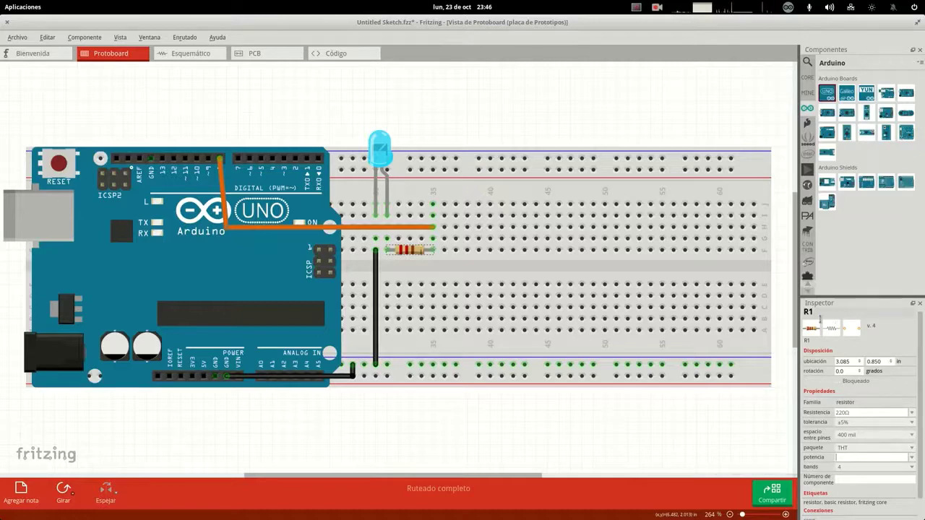
{"action": "left_click", "coordinate": [830, 311]}
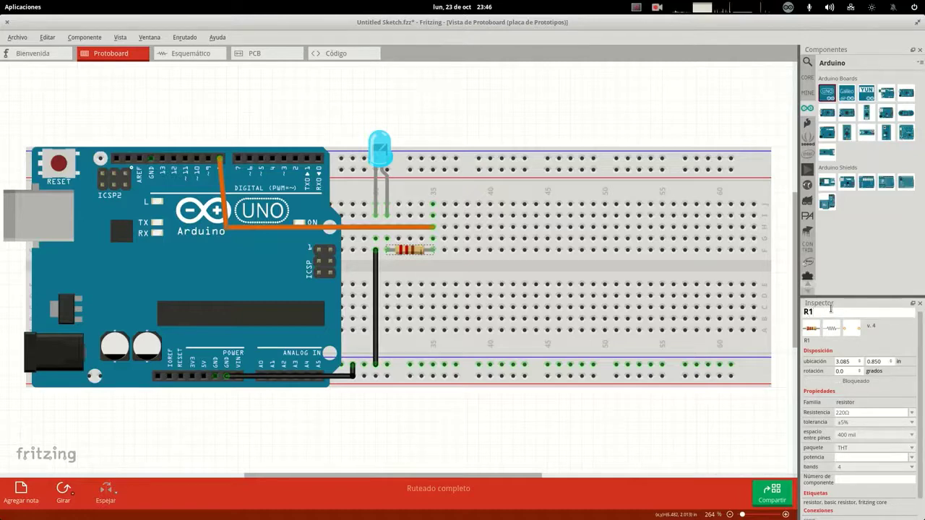
{"action": "key", "text": "BackSpace"}
{"action": "type", "text": "esistenc"}
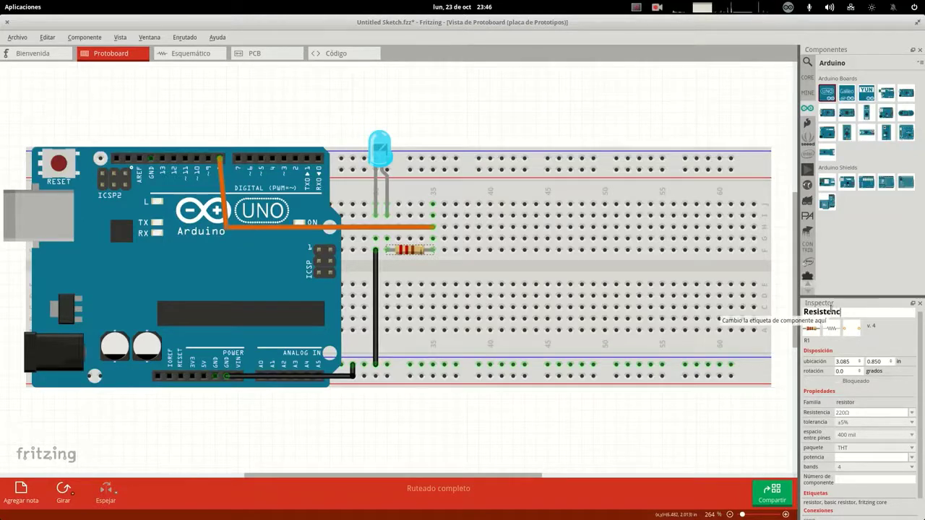
{"action": "type", "text": "ia Led Azul"}
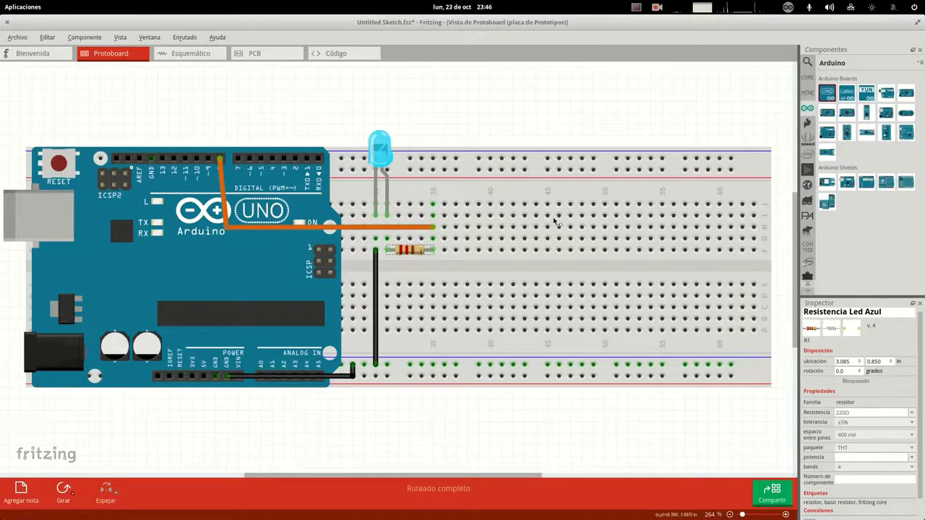
- Rename the LED as "LED azul"
{"action": "left_click", "coordinate": [380, 150]}
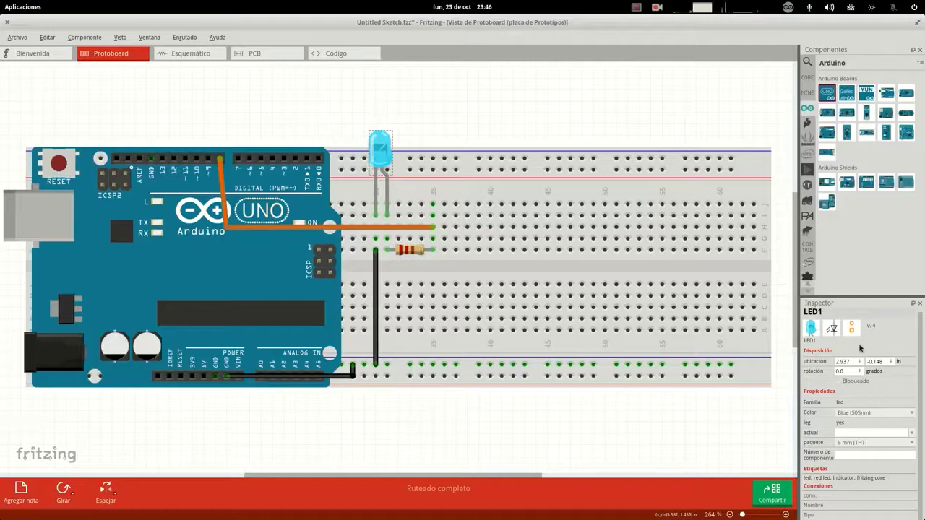
{"action": "left_click", "coordinate": [832, 312]}
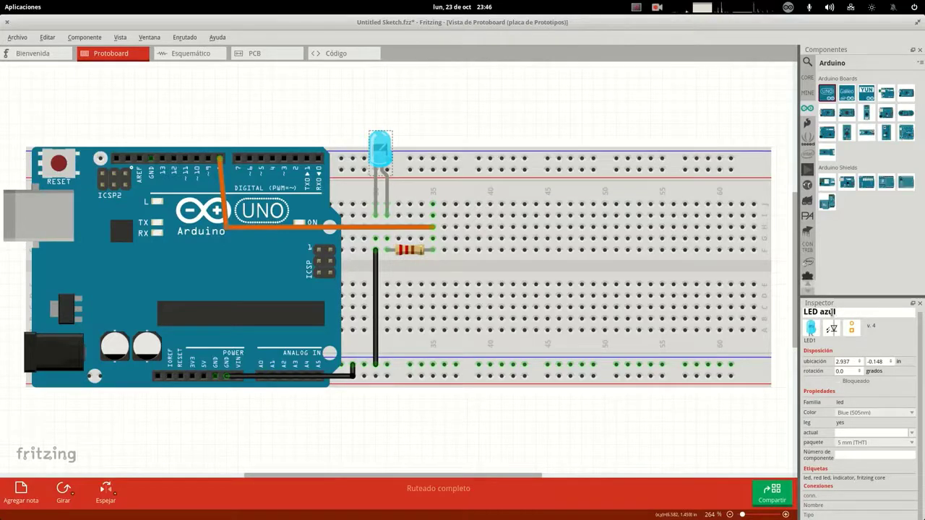
{"action": "left_click", "coordinate": [618, 271]}
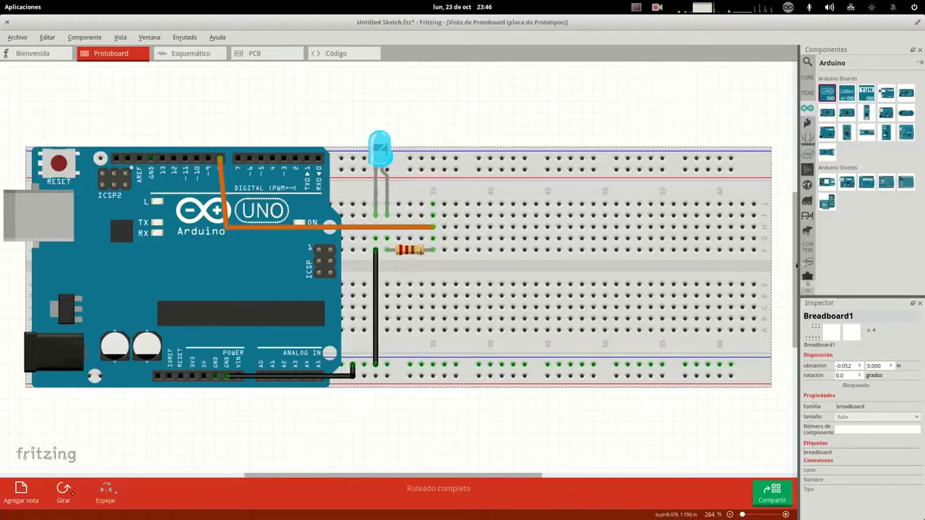
- From My Parts, add a KY-009 Full Color RGB LED SMD Module and position it above the Arduino's digital pins
{"action": "left_click", "coordinate": [808, 94]}
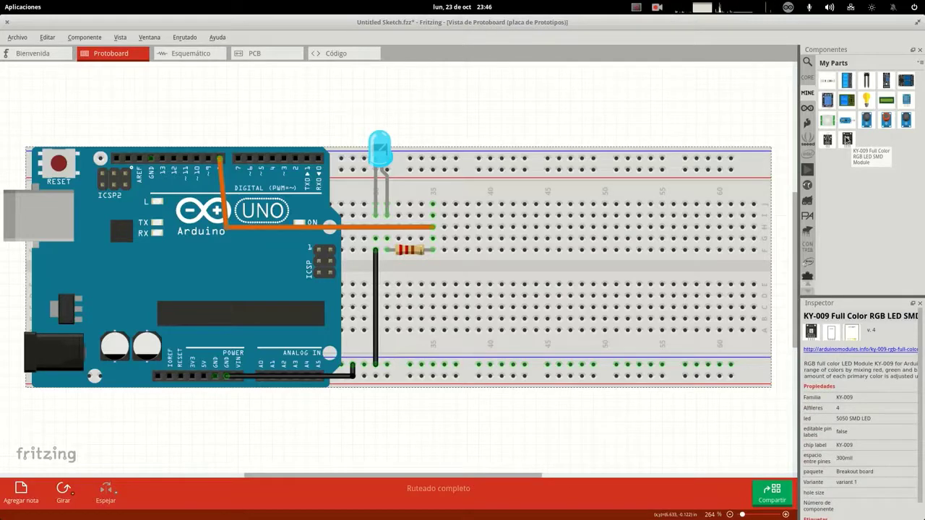
{"action": "left_click_drag", "start_coordinate": [847, 138], "coordinate": [531, 96]}
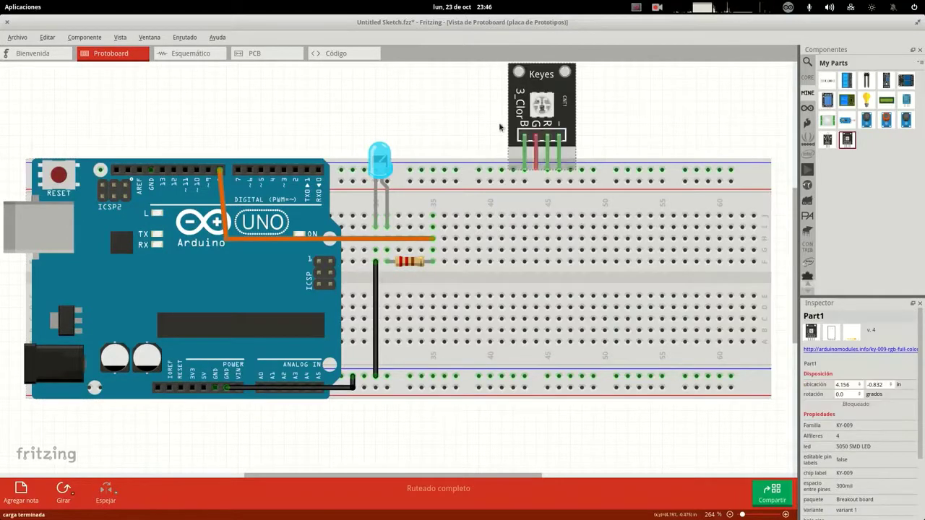
{"action": "scroll", "coordinate": [479, 210], "scroll_direction": "down", "scroll_amount": 3, "text": "ctrl"}
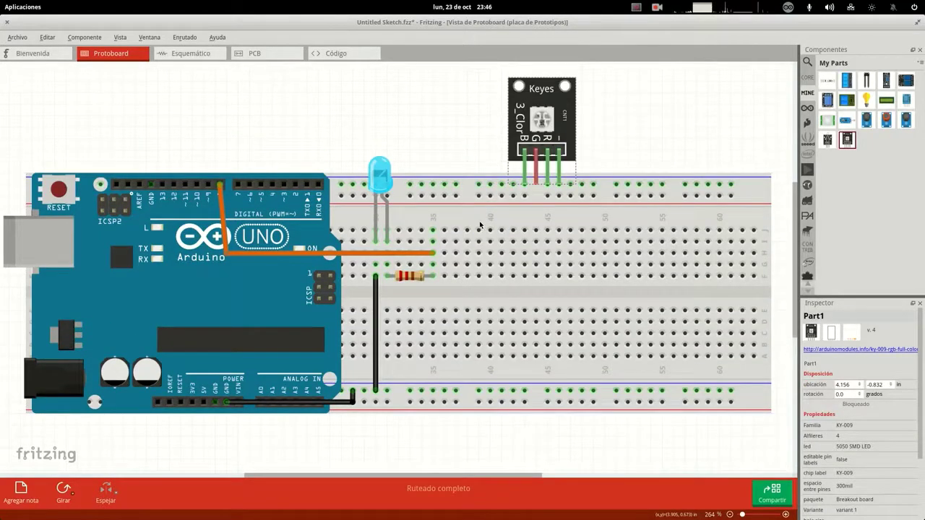
{"action": "scroll", "coordinate": [479, 225], "scroll_direction": "down", "scroll_amount": 2, "text": "ctrl"}
{"action": "left_click_drag", "start_coordinate": [534, 127], "coordinate": [497, 124]}
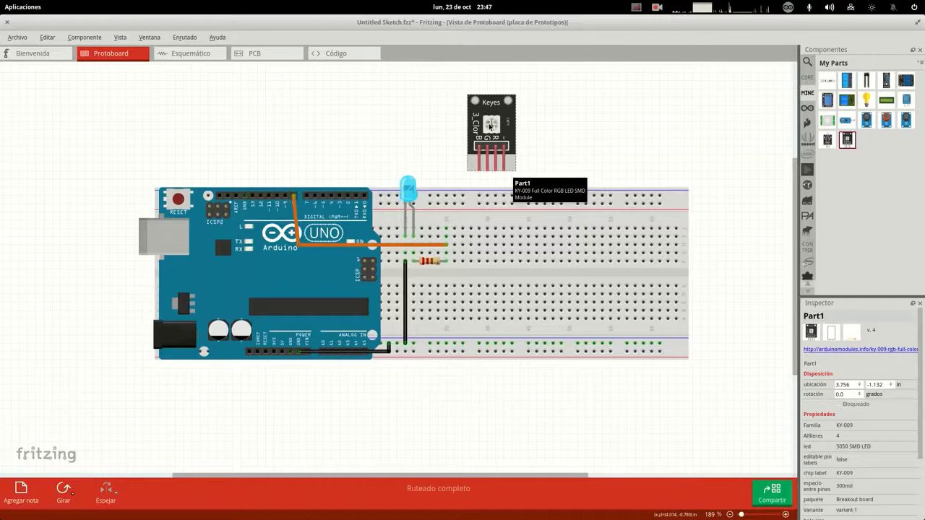
{"action": "left_click_drag", "start_coordinate": [490, 126], "coordinate": [325, 119]}
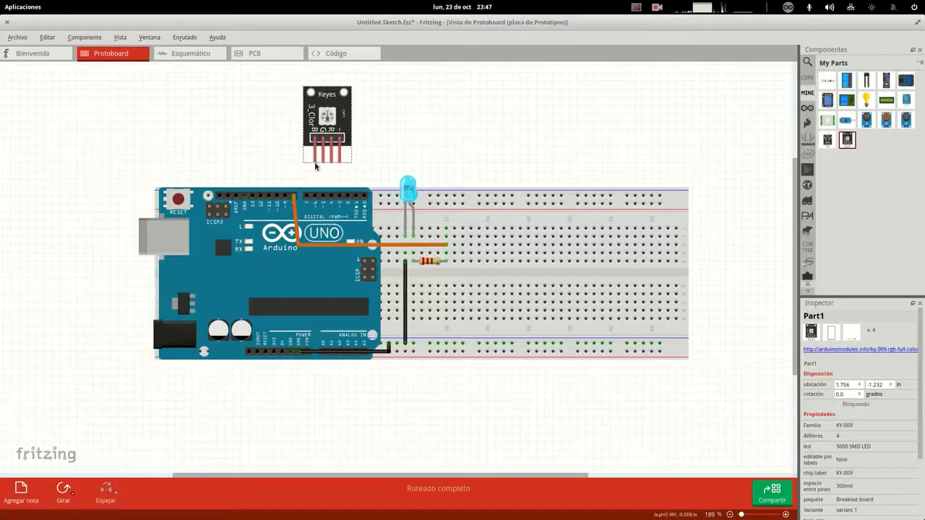
- Wire the KY-009 module's B pin to the Arduino's digital pin 6 and colour the wire blue (azul)
{"action": "left_click_drag", "start_coordinate": [316, 161], "coordinate": [319, 199]}
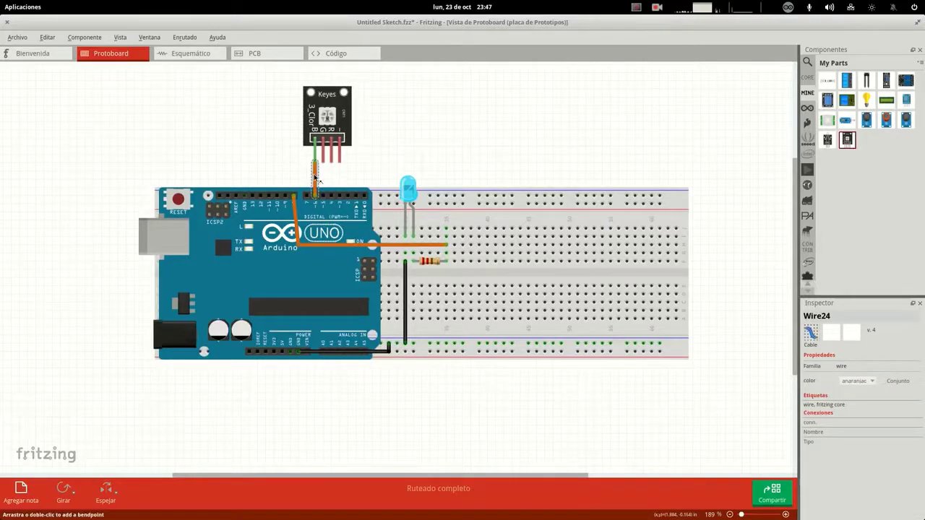
{"action": "left_click", "coordinate": [860, 381]}
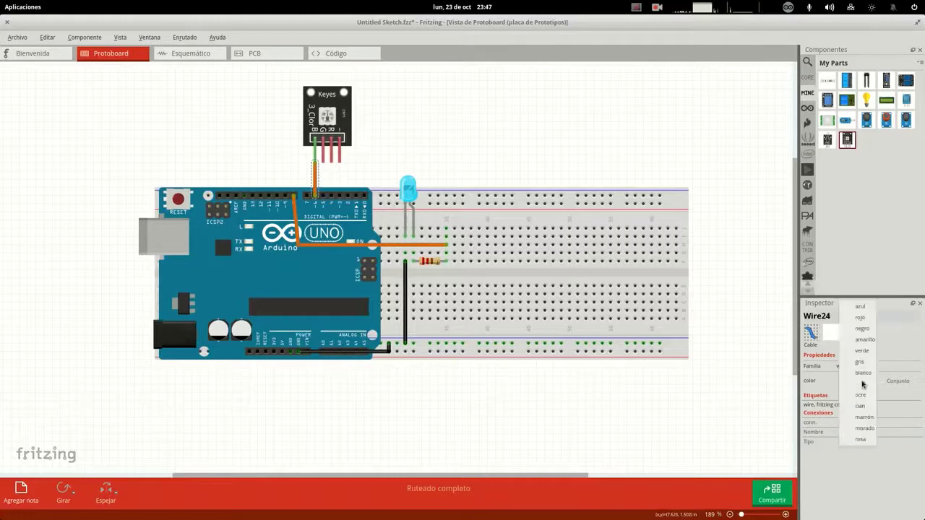
{"action": "left_click", "coordinate": [861, 306]}
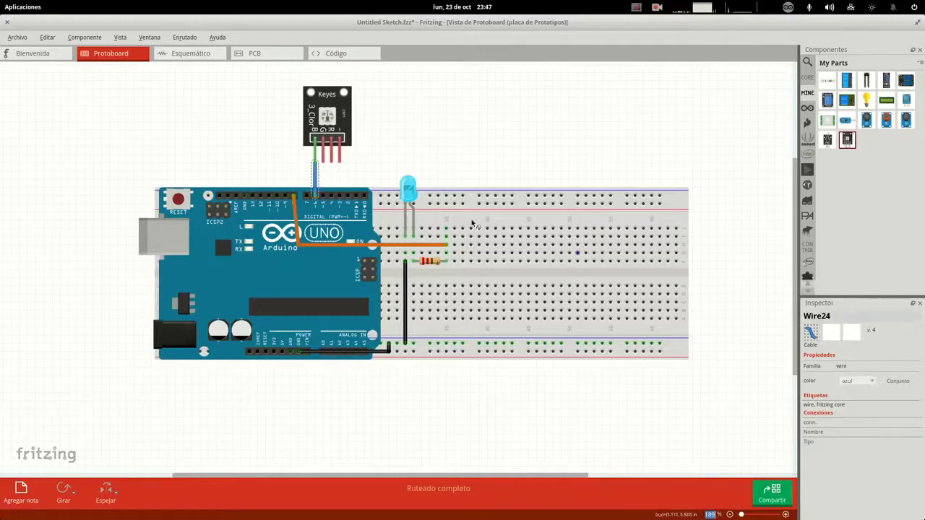
- Connect the module's G pin to Arduino digital pin 5 with a green (verde) wire
{"action": "left_click_drag", "start_coordinate": [323, 158], "coordinate": [325, 189]}
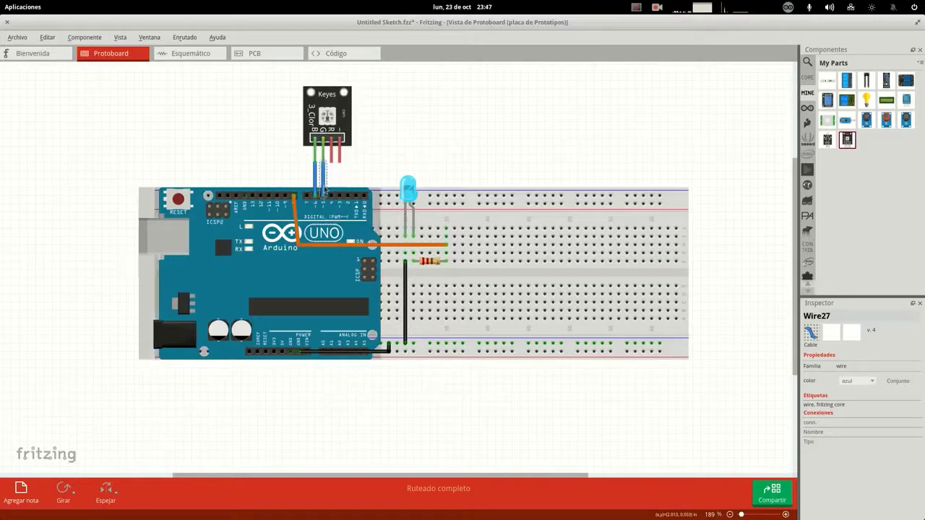
{"action": "left_click", "coordinate": [862, 383]}
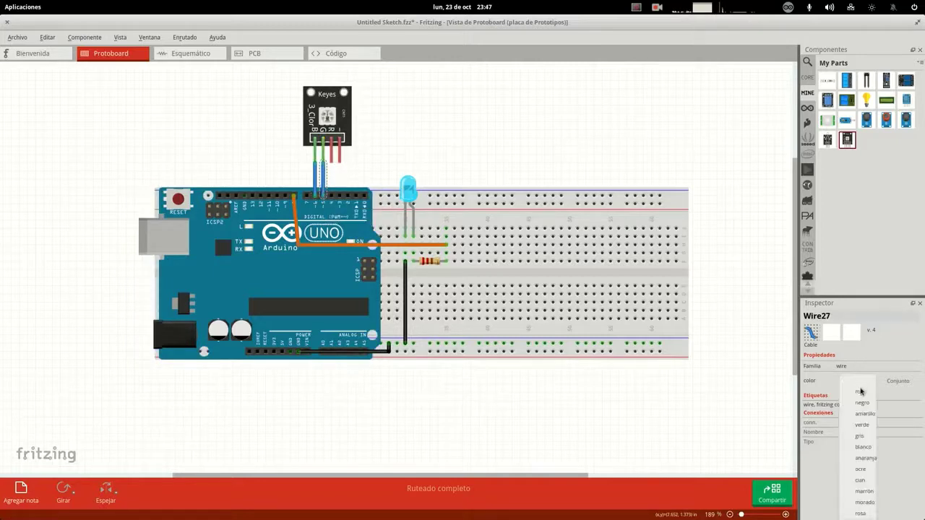
{"action": "left_click", "coordinate": [866, 431]}
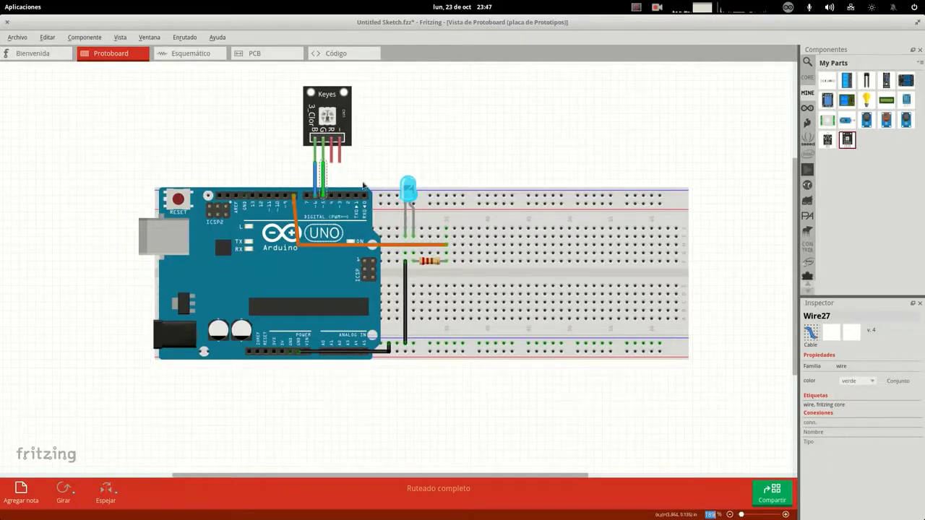
- Connect the module's R pin to Arduino digital pin 3 with a red (rojo) wire
{"action": "left_click_drag", "start_coordinate": [336, 164], "coordinate": [342, 197]}
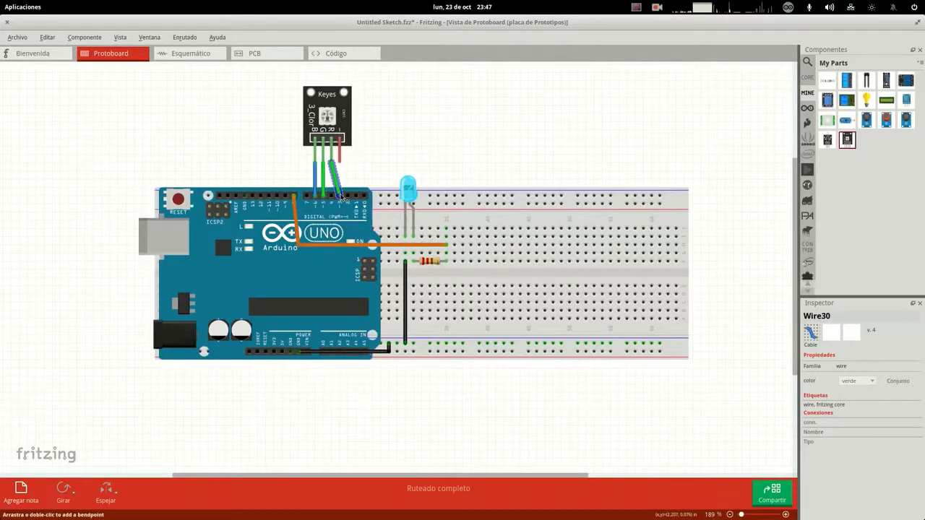
{"action": "left_click", "coordinate": [866, 386]}
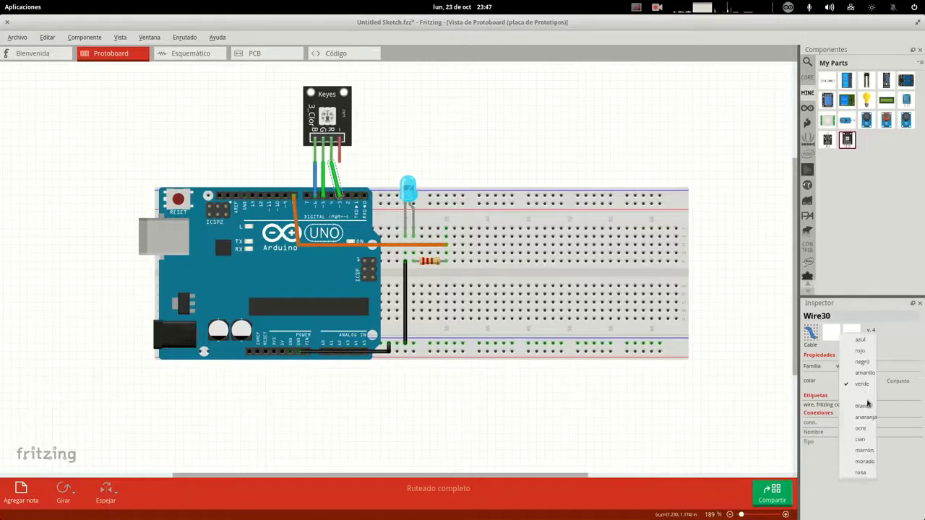
{"action": "left_click", "coordinate": [860, 350]}
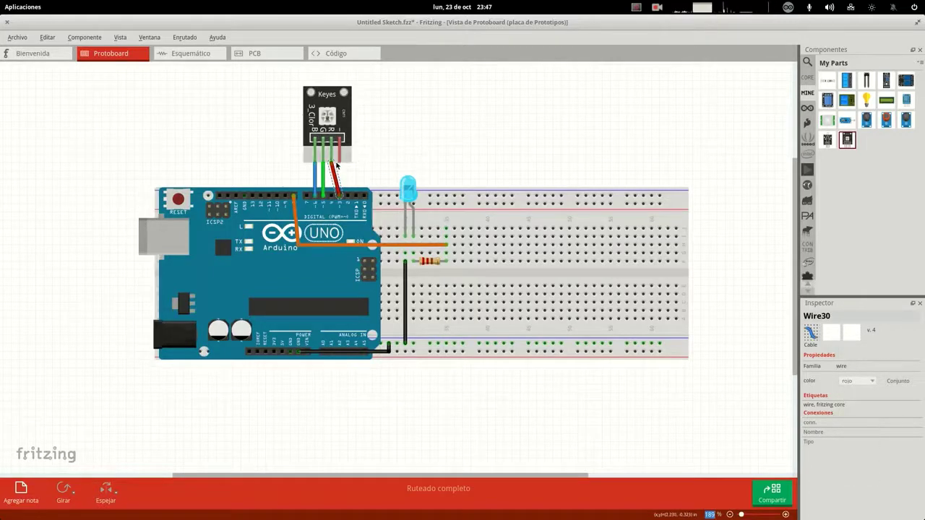
- Wire the module's negative pin to the breadboard's lower ground rail in black (negro), bending the wire at a right angle around the LED
{"action": "left_click_drag", "start_coordinate": [341, 165], "coordinate": [464, 345]}
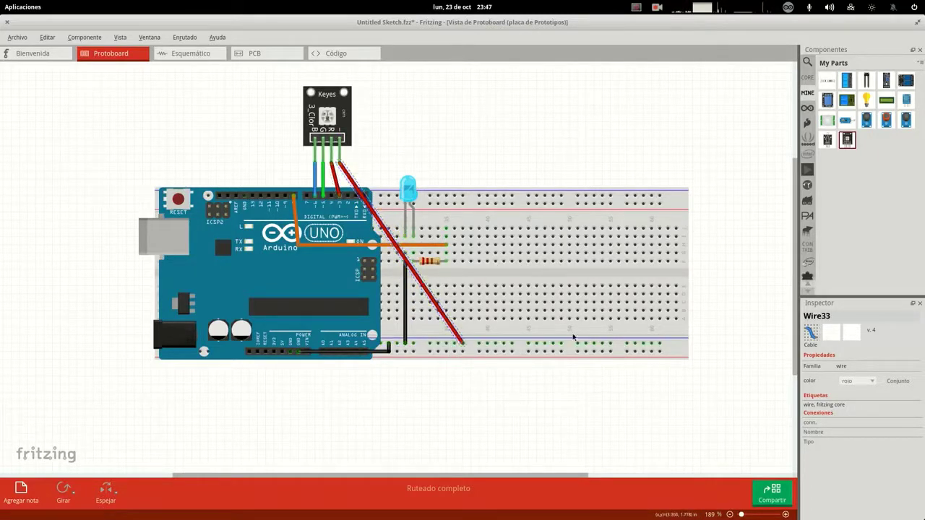
{"action": "left_click", "coordinate": [867, 381]}
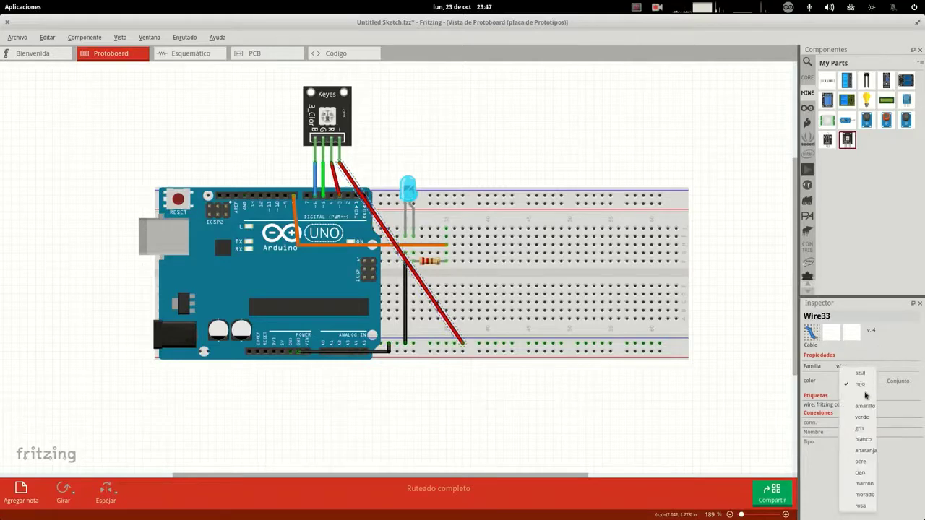
{"action": "left_click", "coordinate": [862, 395]}
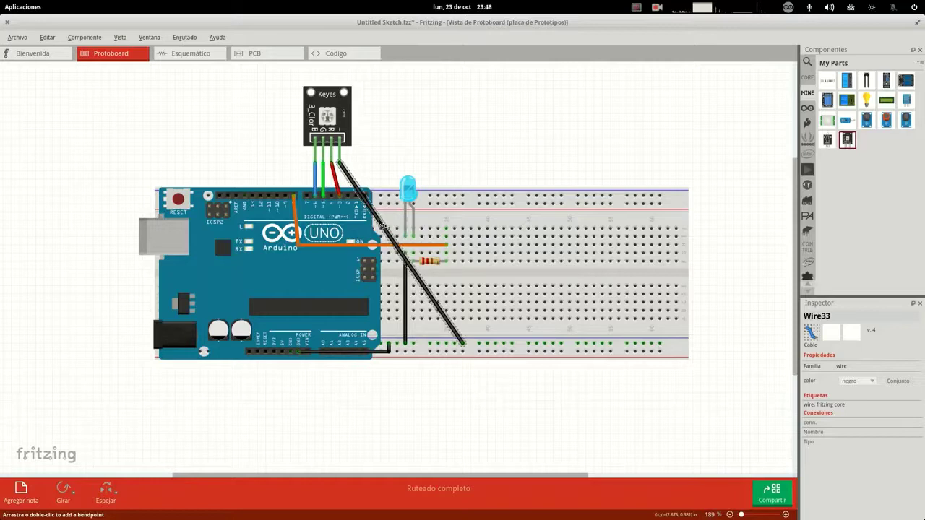
{"action": "left_click_drag", "start_coordinate": [380, 224], "coordinate": [464, 165]}
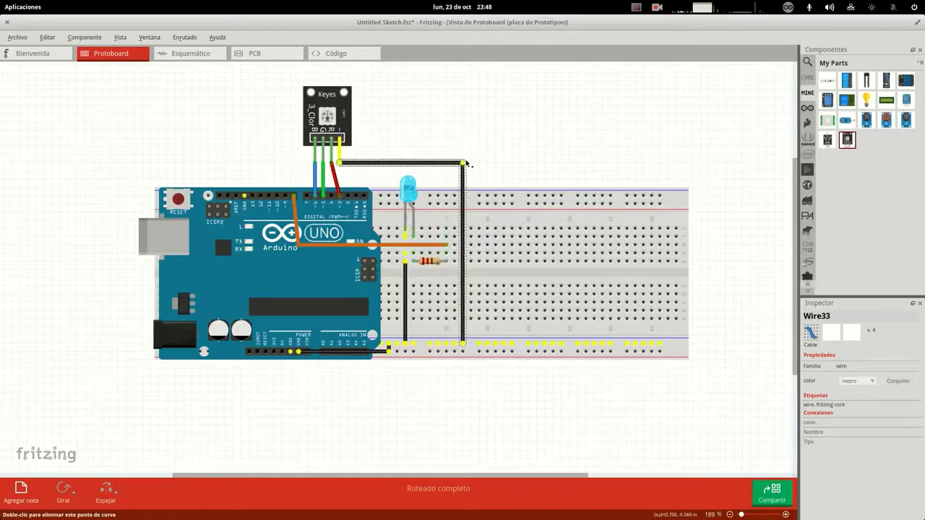
{"action": "left_click", "coordinate": [494, 128]}
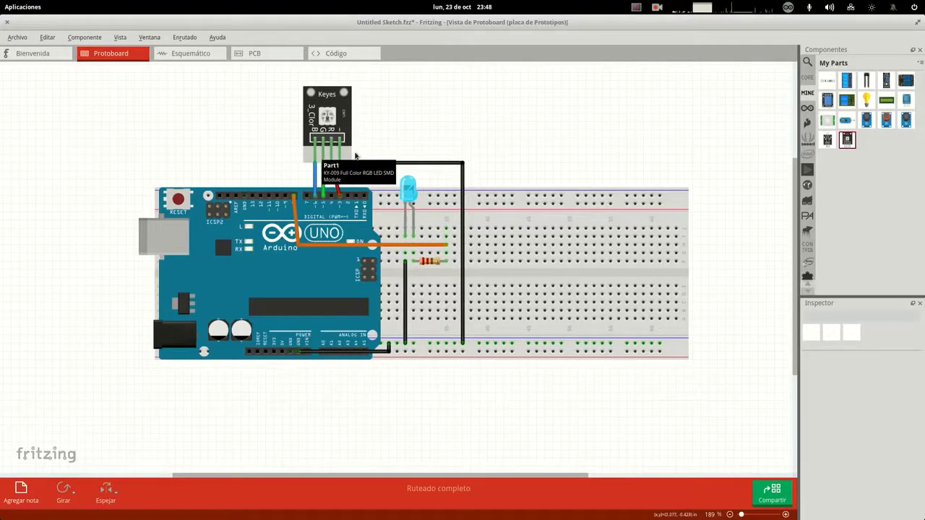
- Try to import keyes-relay.fzpz into My Parts from the Dropbox/Cursos/Udemy/materiales/Fritzing/componentes folder
{"action": "mouse_move", "coordinate": [840, 141]}
{"action": "mouse_move", "coordinate": [861, 116]}
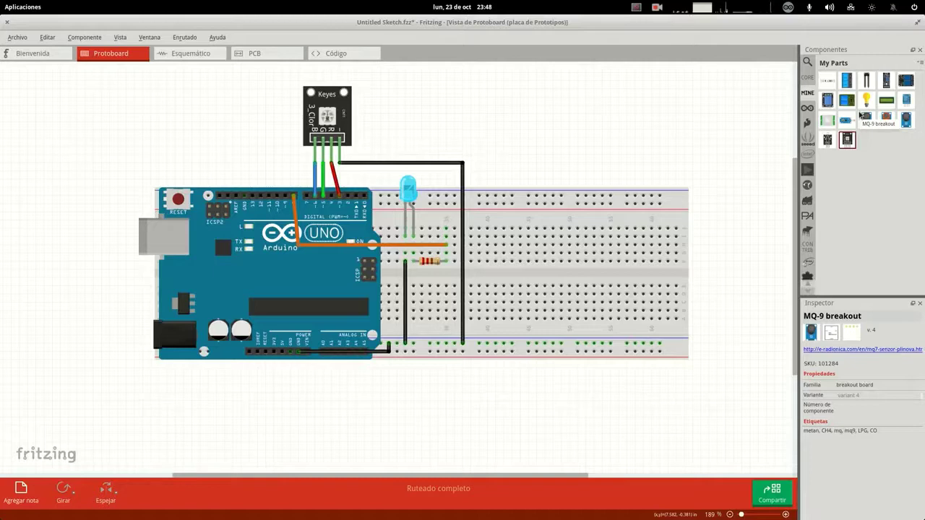
{"action": "right_click", "coordinate": [843, 193]}
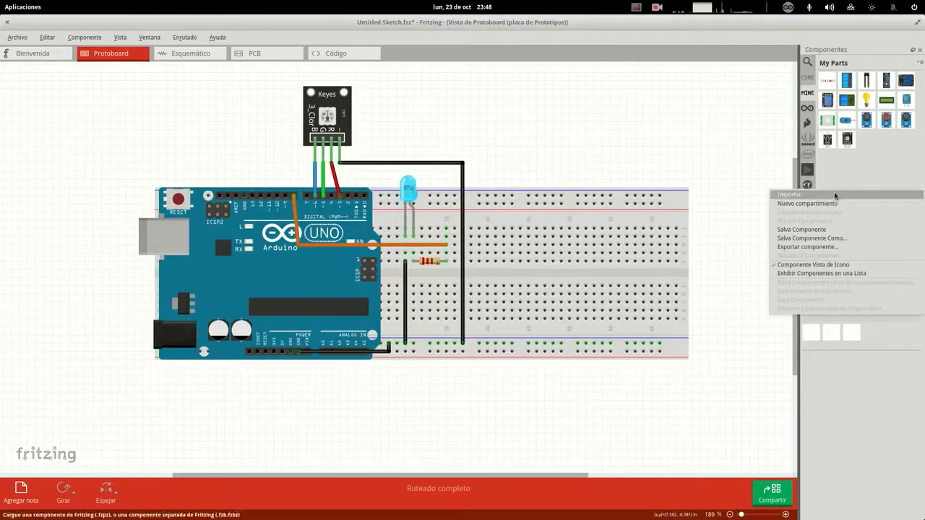
{"action": "left_click", "coordinate": [839, 196]}
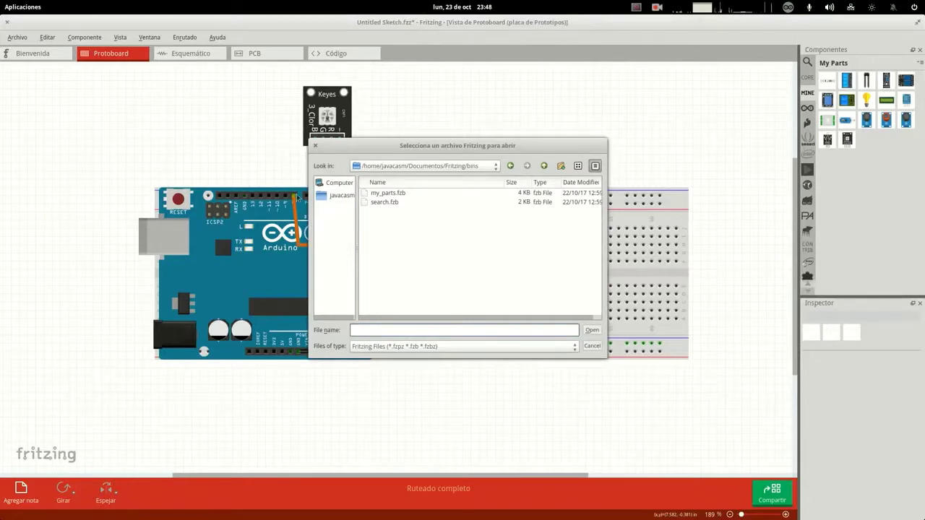
{"action": "left_click", "coordinate": [334, 196]}
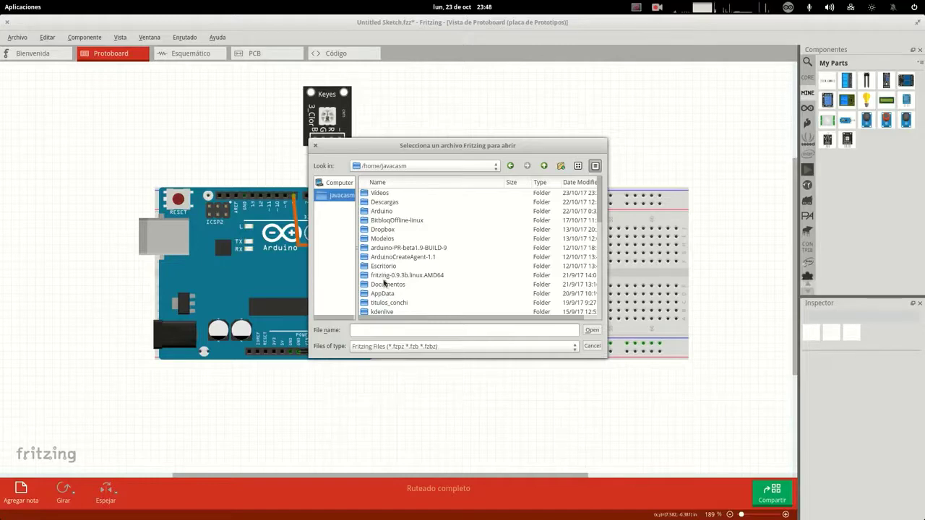
{"action": "double_click", "coordinate": [391, 230]}
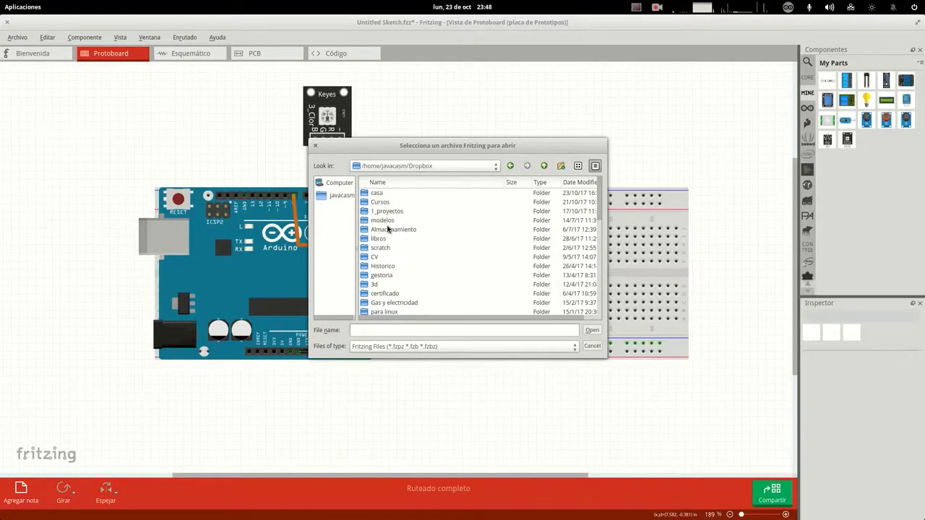
{"action": "double_click", "coordinate": [381, 202]}
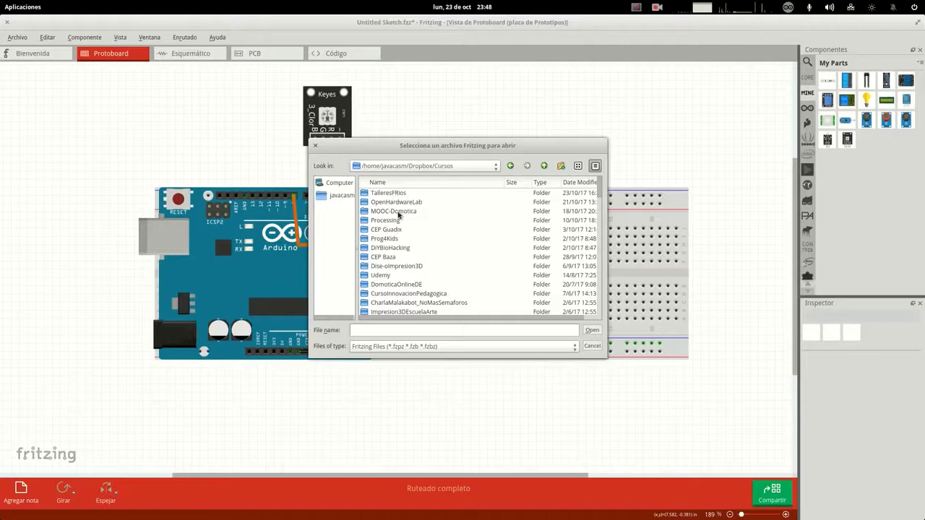
{"action": "double_click", "coordinate": [384, 276]}
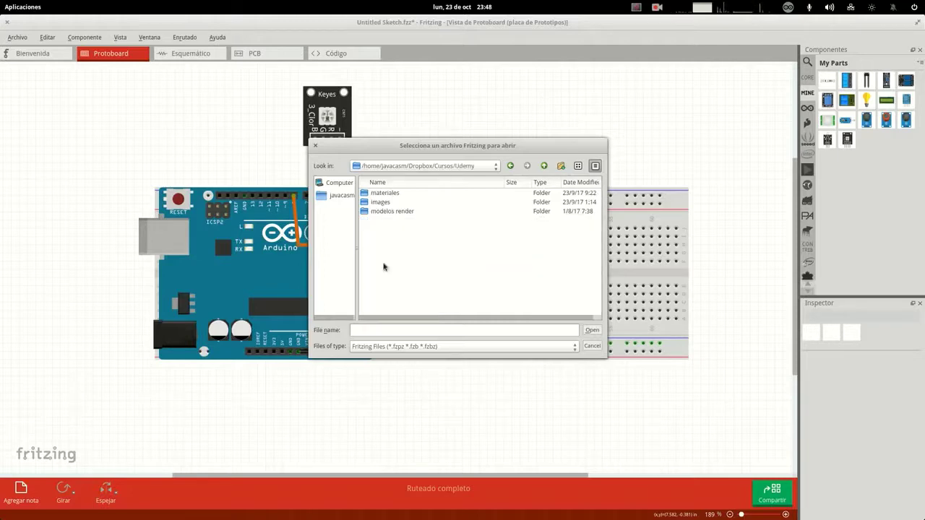
{"action": "double_click", "coordinate": [394, 194]}
{"action": "double_click", "coordinate": [392, 213]}
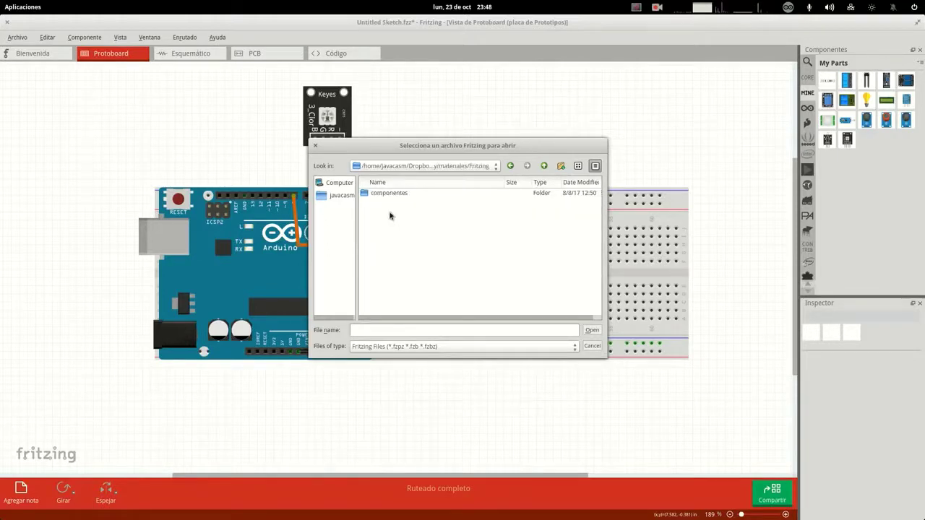
{"action": "double_click", "coordinate": [394, 195]}
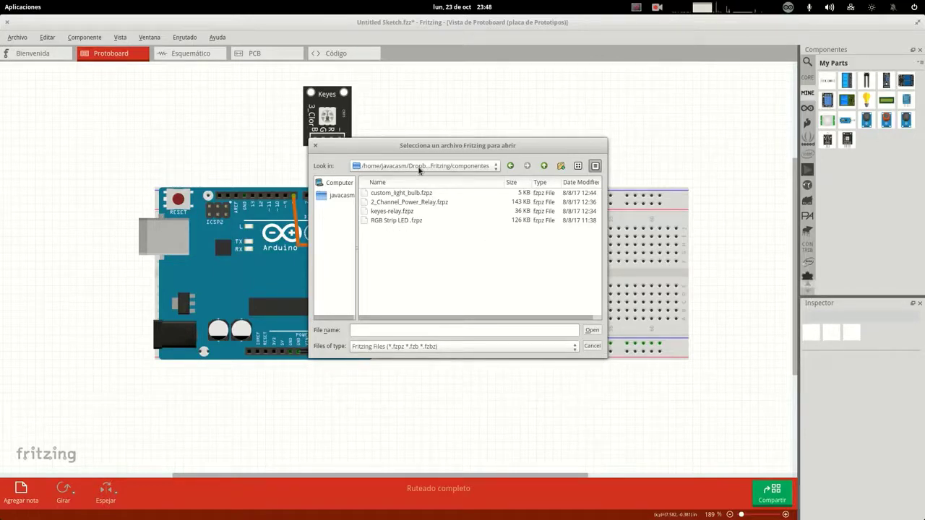
{"action": "left_click", "coordinate": [407, 212]}
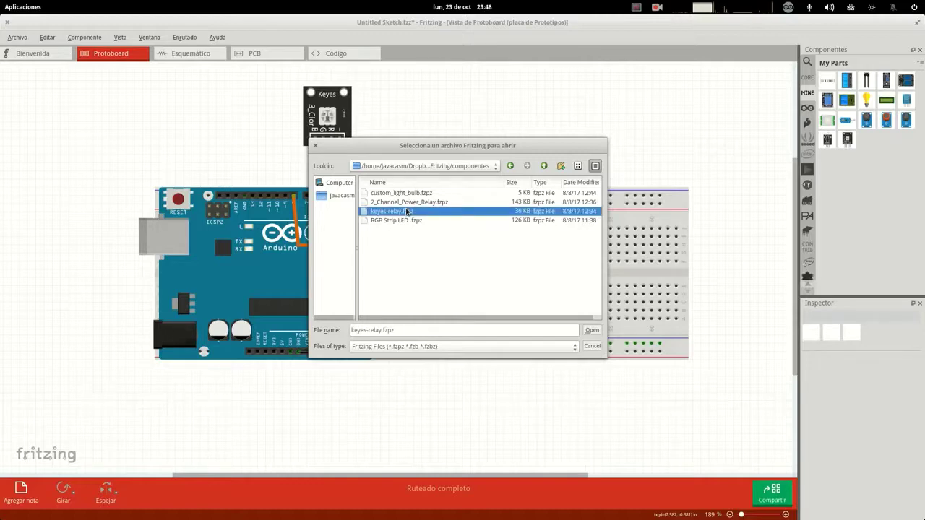
{"action": "left_click", "coordinate": [592, 331]}
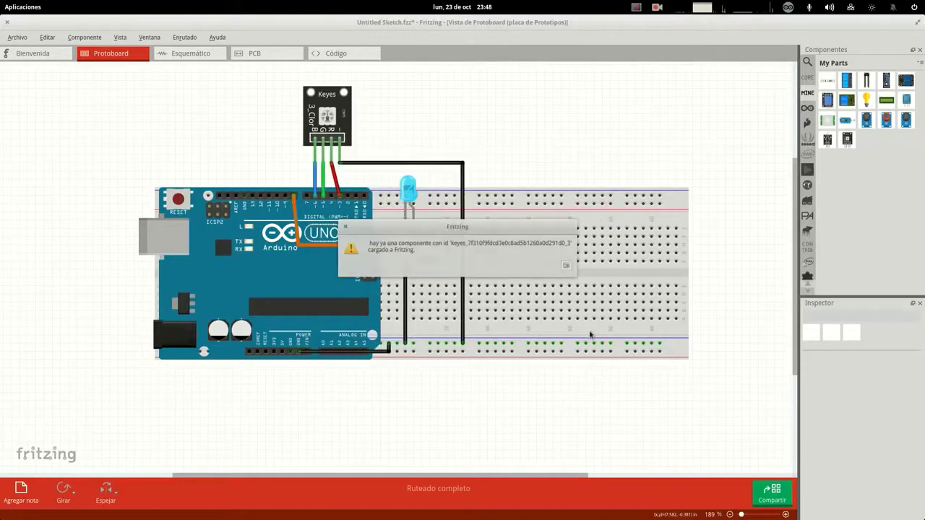
{"action": "left_click", "coordinate": [569, 267]}
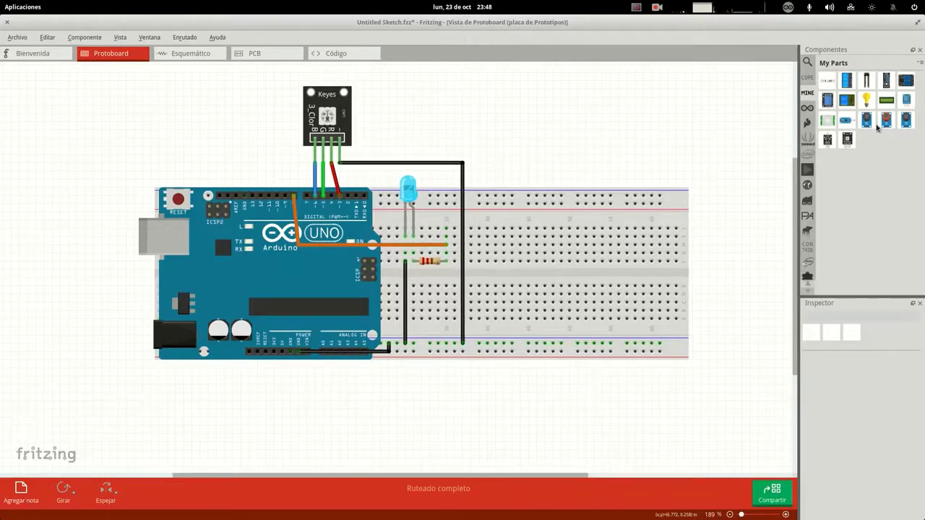
{"action": "left_click", "coordinate": [879, 127]}
- In the schematic view, rotate the Arduino Uno symbol 90° counterclockwise and place it to the left of the KY-009 module
{"action": "left_click", "coordinate": [191, 55]}
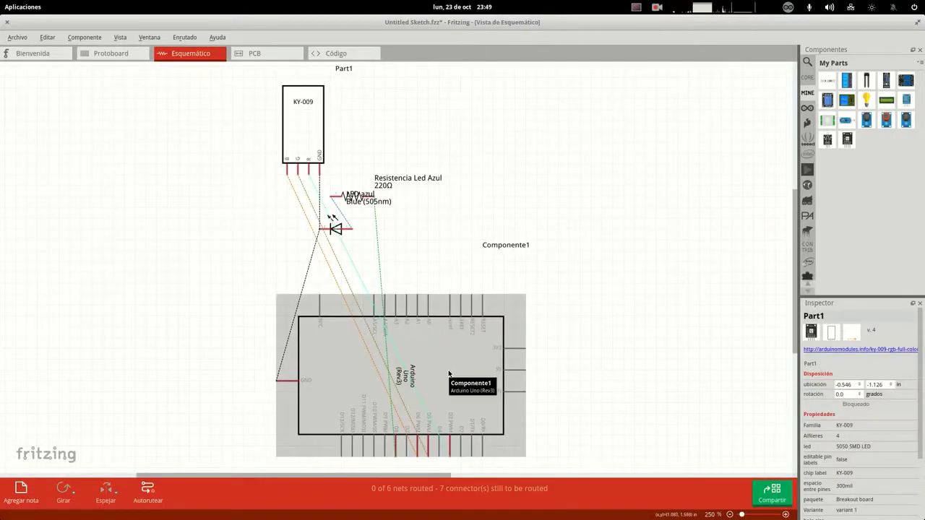
{"action": "left_click_drag", "start_coordinate": [449, 373], "coordinate": [665, 221]}
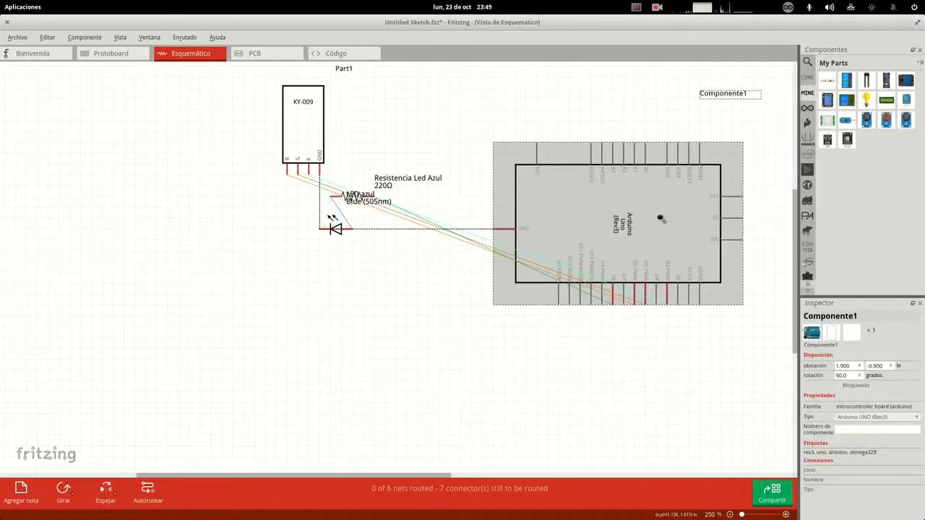
{"action": "left_click", "coordinate": [64, 491]}
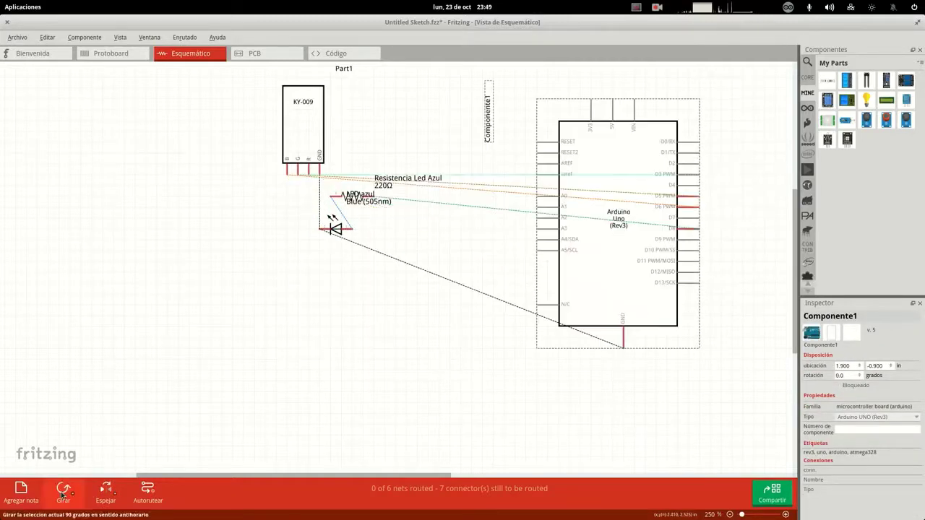
{"action": "left_click_drag", "start_coordinate": [634, 303], "coordinate": [168, 307]}
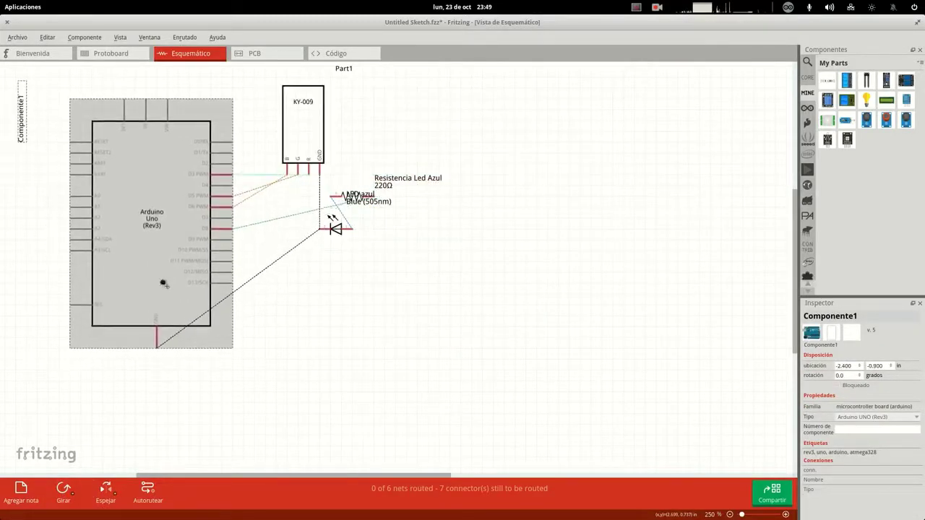
- Move the KY-009 symbol slightly farther from the Arduino and place the blue LED well below it
{"action": "left_click_drag", "start_coordinate": [324, 137], "coordinate": [367, 149]}
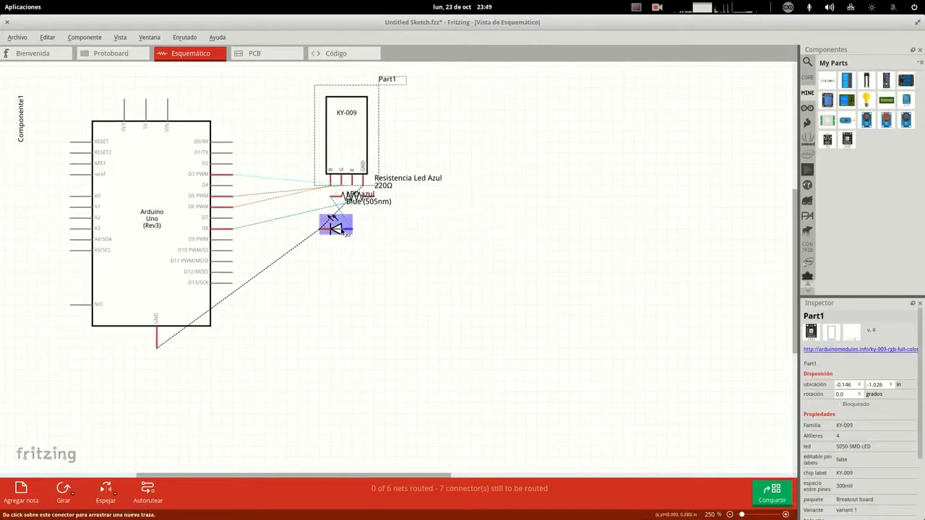
{"action": "left_click_drag", "start_coordinate": [339, 227], "coordinate": [365, 331]}
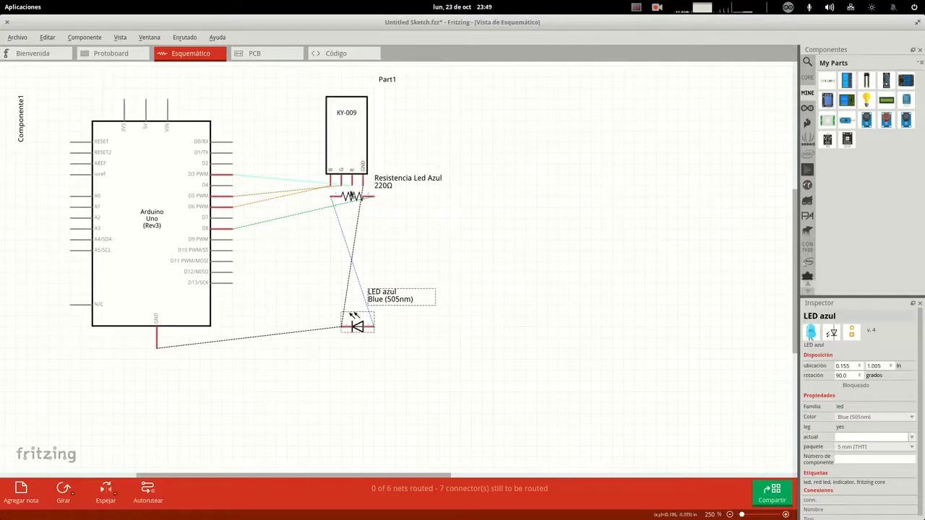
- Move the 220Ω resistor between the Arduino's digital pins and the blue LED, and rotate it 180°
{"action": "left_click_drag", "start_coordinate": [356, 200], "coordinate": [271, 269]}
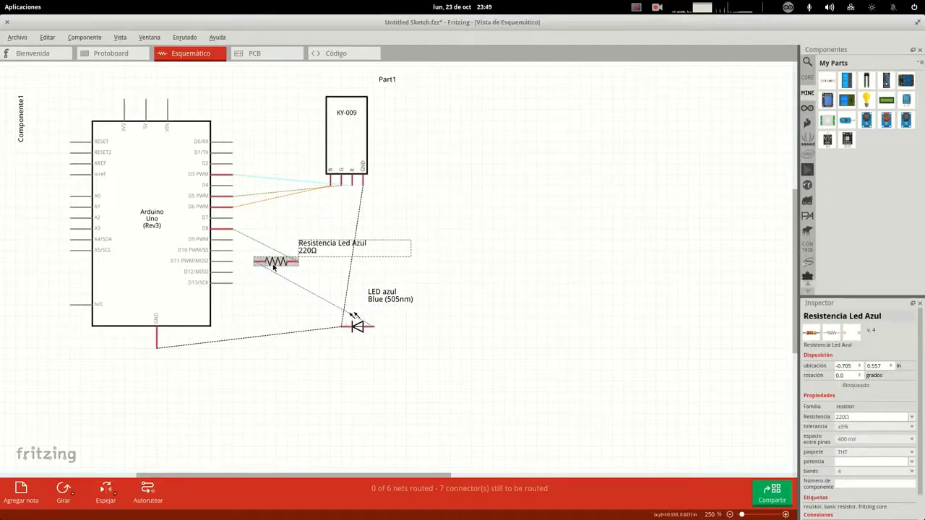
{"action": "left_click", "coordinate": [64, 495]}
{"action": "left_click", "coordinate": [64, 495]}
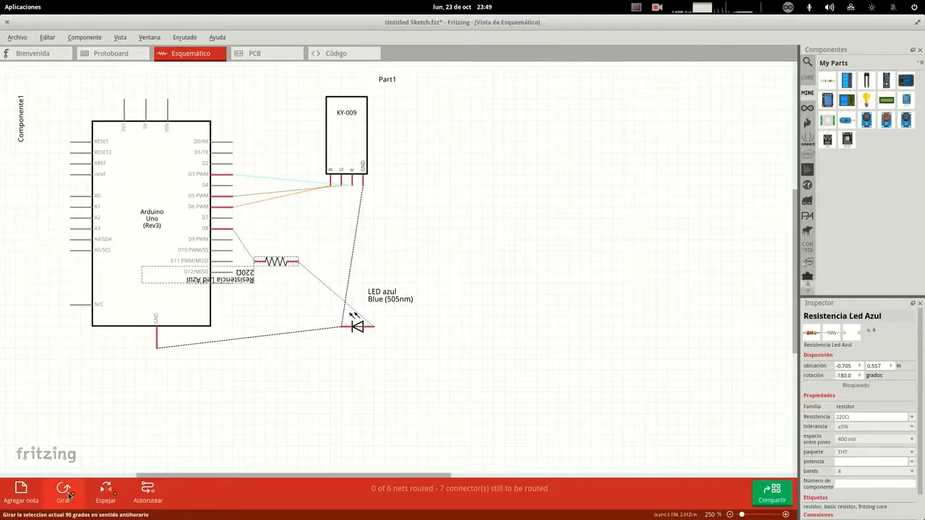
- Rotate the blue LED symbol 180° and wire its cathode to the Arduino's GND pin with a right-angle bend
{"action": "left_click", "coordinate": [358, 327]}
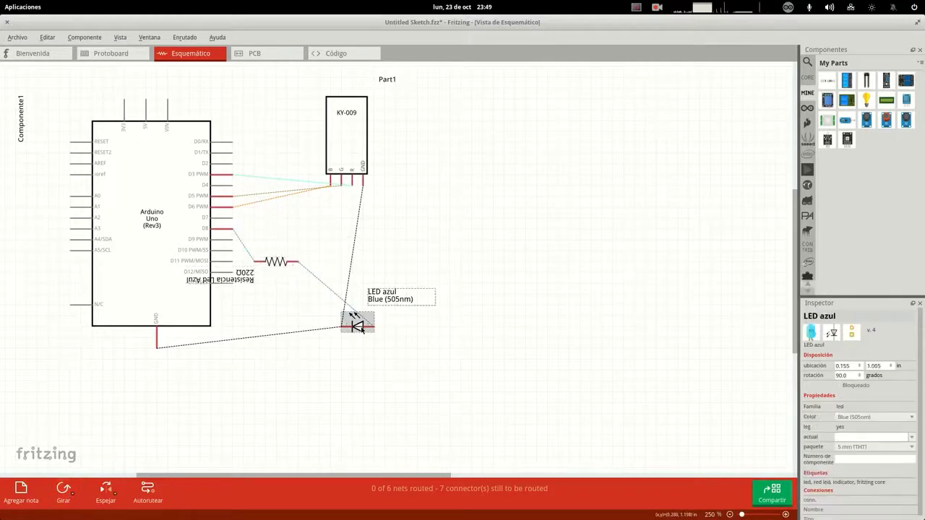
{"action": "left_click", "coordinate": [65, 495]}
{"action": "left_click", "coordinate": [64, 495]}
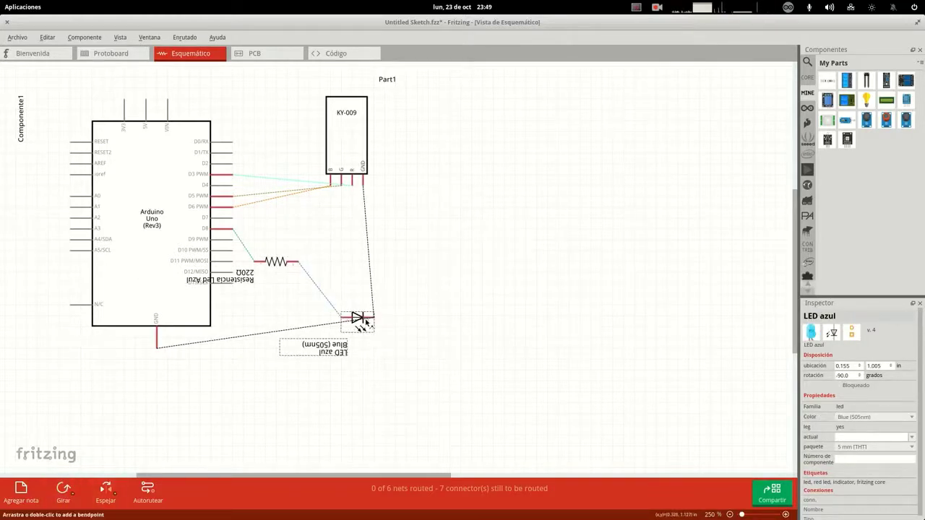
{"action": "left_click", "coordinate": [353, 314]}
{"action": "left_click_drag", "start_coordinate": [354, 314], "coordinate": [377, 356]}
- Shift the KY-009 symbol to line up its GND pin with the LED's cathode, and wire the two together
{"action": "left_click", "coordinate": [362, 181]}
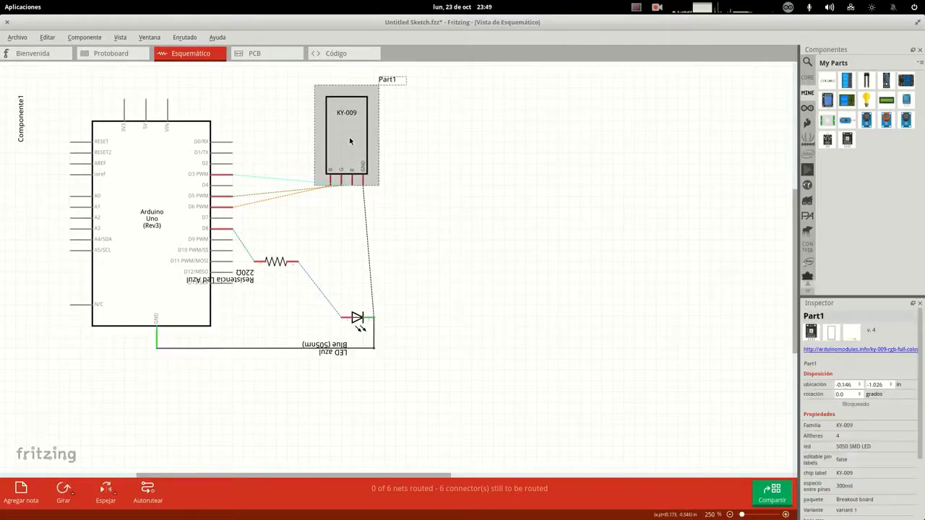
{"action": "left_click_drag", "start_coordinate": [350, 141], "coordinate": [362, 140]}
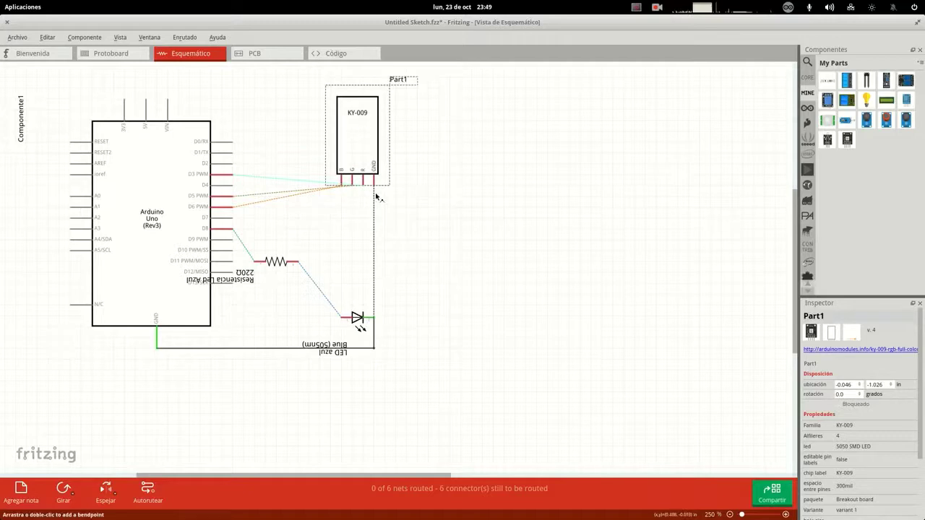
{"action": "left_click_drag", "start_coordinate": [375, 186], "coordinate": [375, 318]}
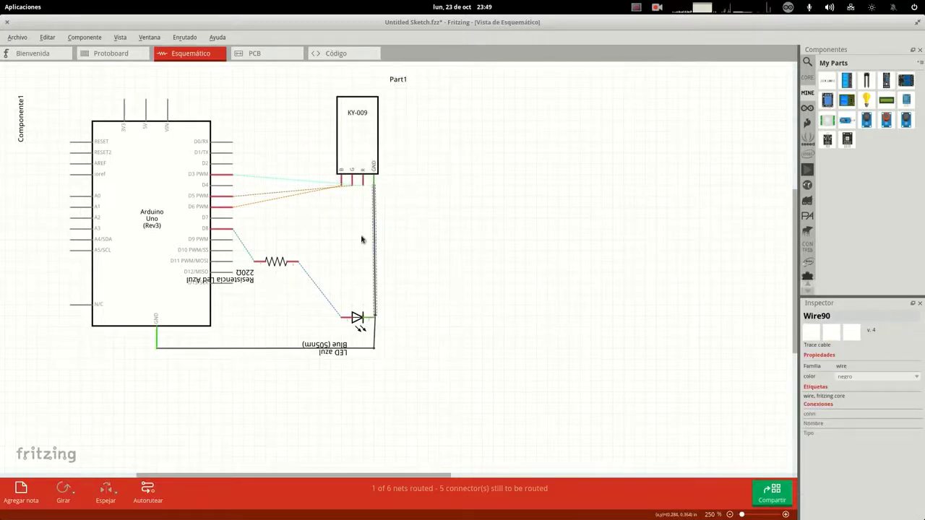
- Rotate the KY-009 symbol 90° so its pins face the Arduino, and place it above the LED beside the digital pins
{"action": "left_click", "coordinate": [359, 134]}
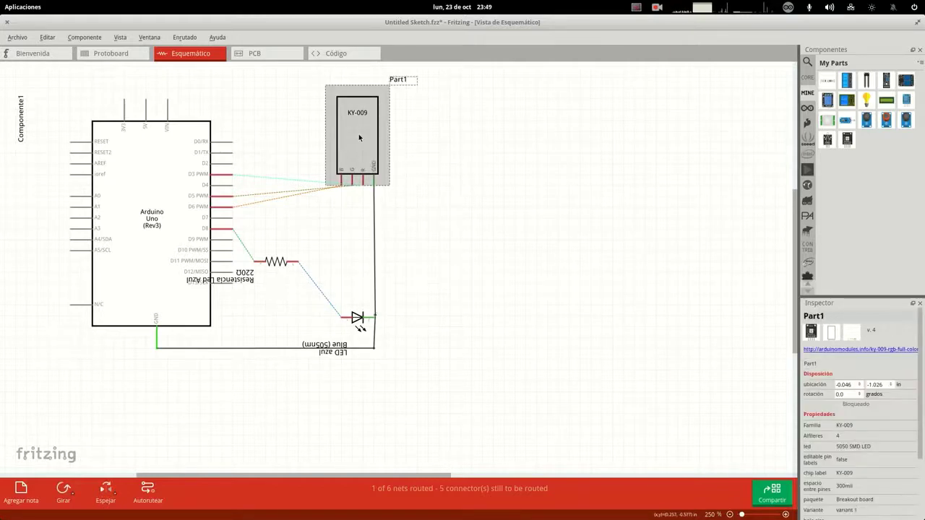
{"action": "left_click", "coordinate": [64, 490]}
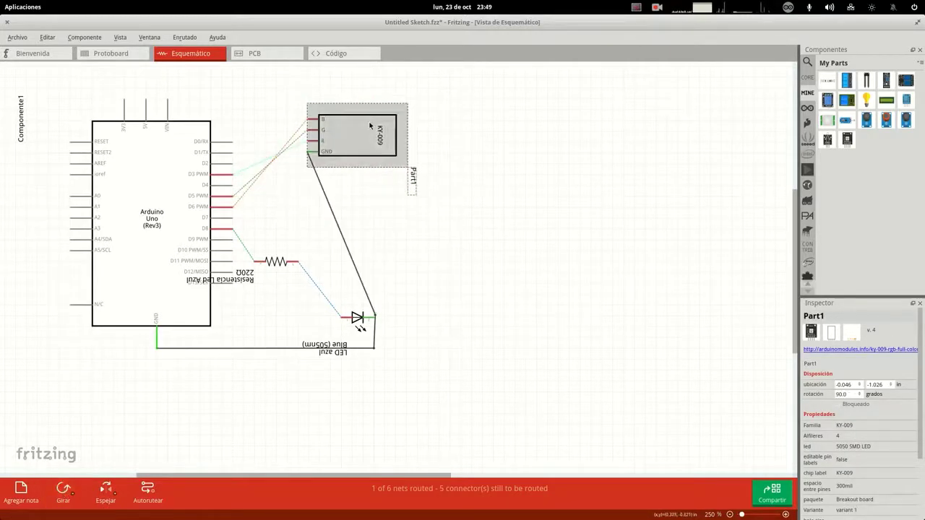
{"action": "left_click_drag", "start_coordinate": [370, 121], "coordinate": [437, 197]}
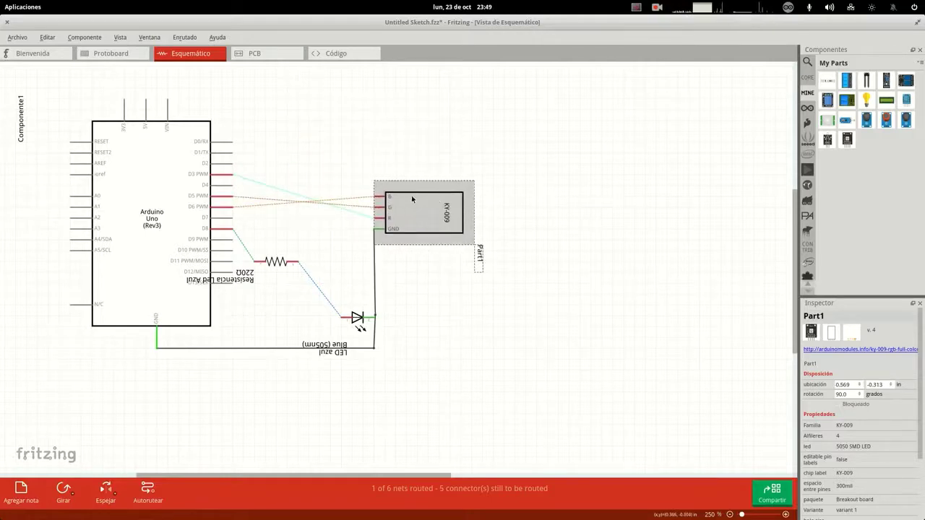
- Wire Arduino pins D6, D5 and D3 to the KY-009's B, G and R pins in the schematic
{"action": "left_click", "coordinate": [237, 208]}
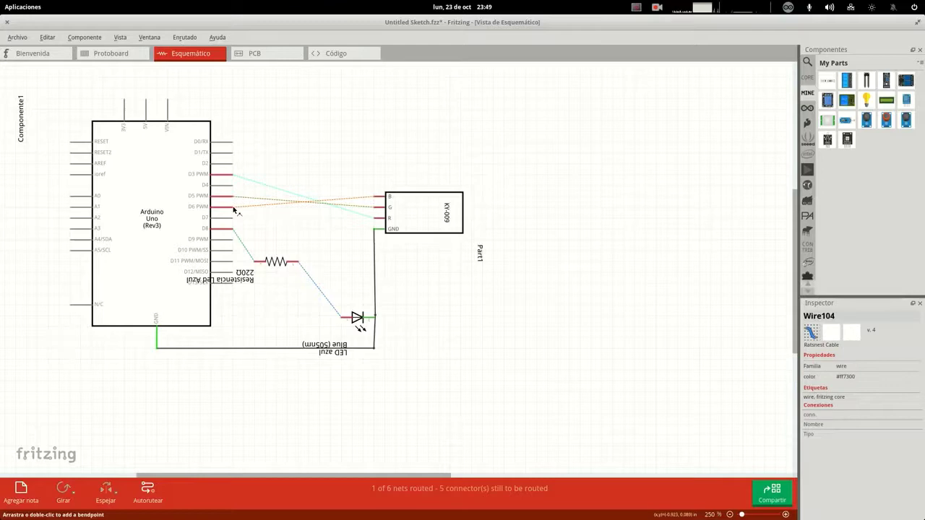
{"action": "double_click", "coordinate": [374, 201]}
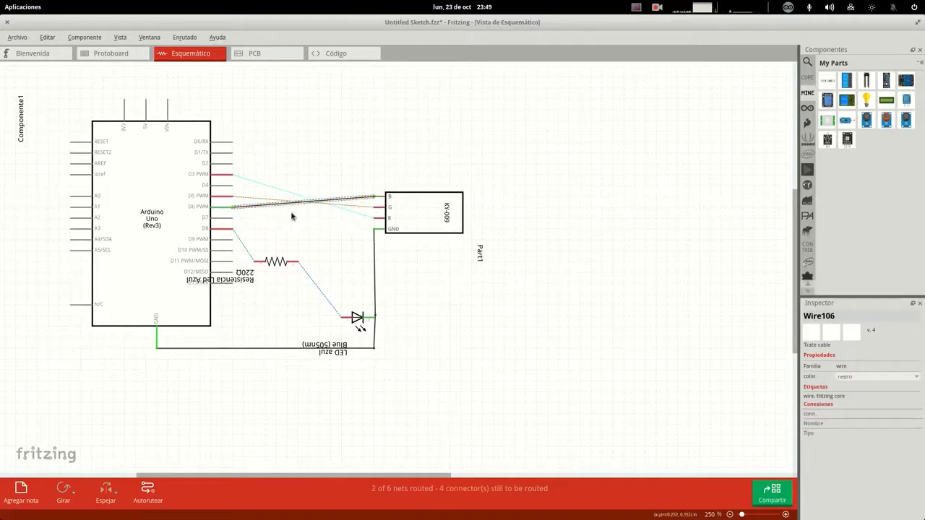
{"action": "left_click", "coordinate": [238, 199]}
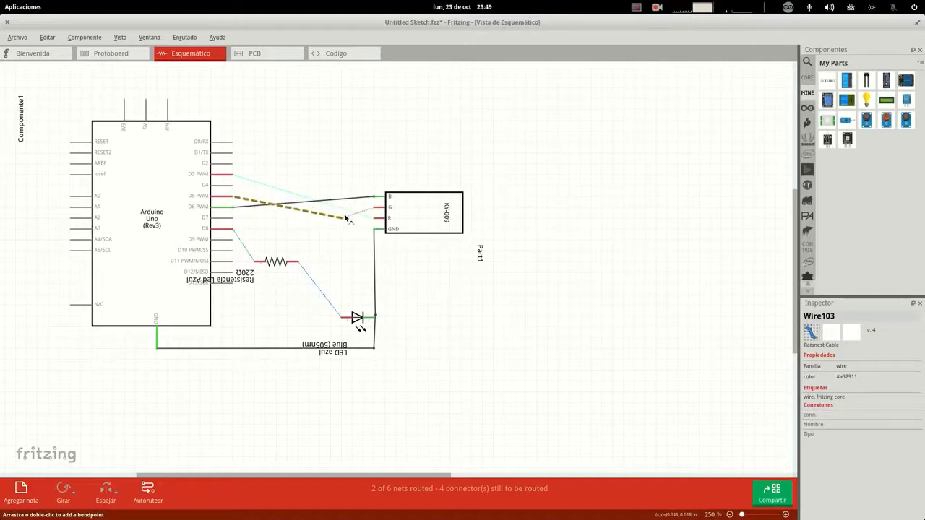
{"action": "double_click", "coordinate": [375, 211]}
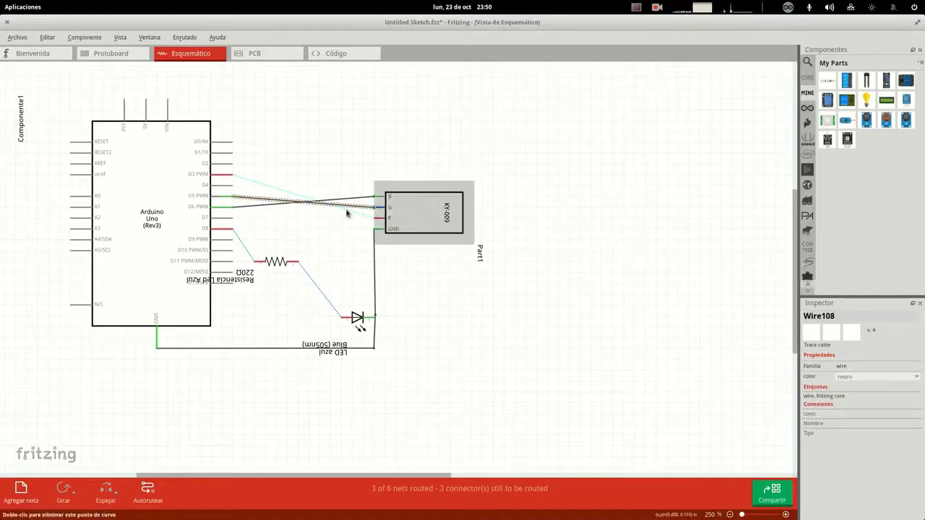
{"action": "left_click", "coordinate": [234, 176]}
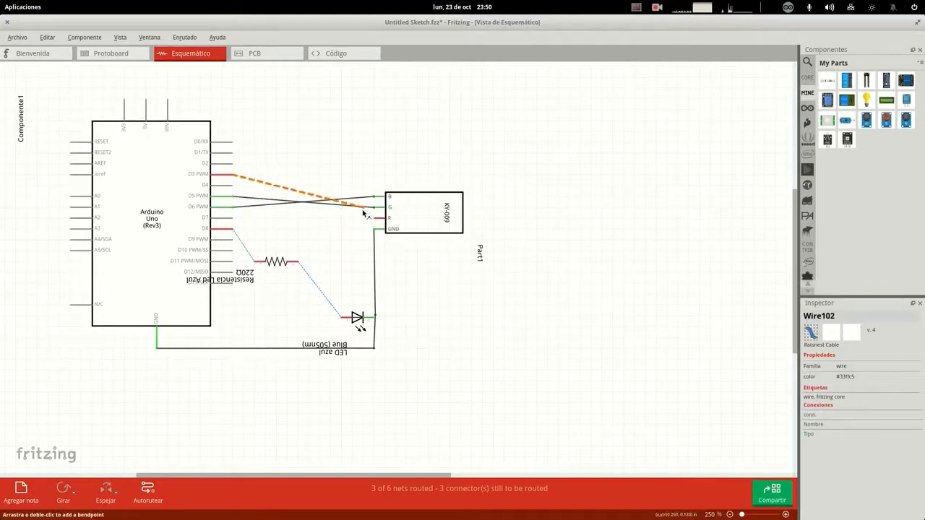
{"action": "left_click_drag", "start_coordinate": [367, 213], "coordinate": [374, 218]}
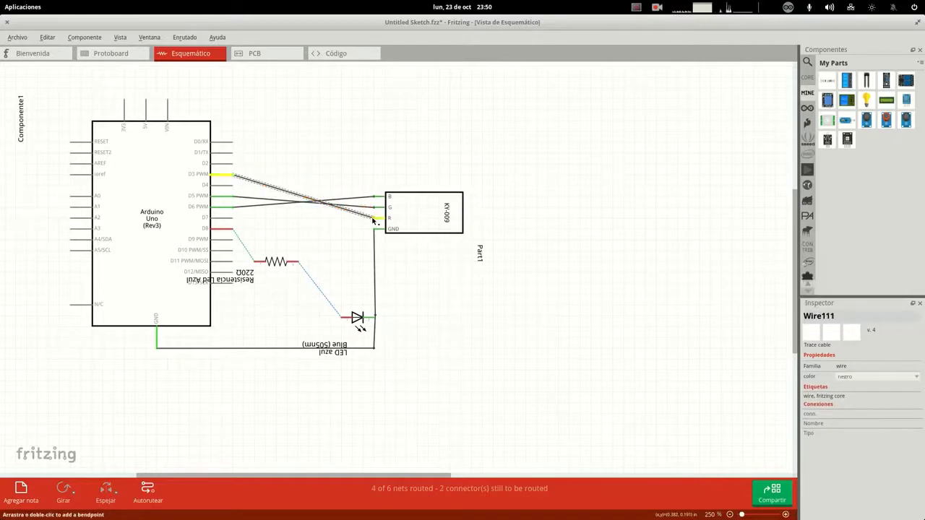
- Bend the D3 wire above and the D5 wire below the other KY-009 connections to separate the crossing wires
{"action": "left_click", "coordinate": [325, 245]}
{"action": "mouse_move", "coordinate": [434, 214]}
{"action": "left_mouse_down"}
{"action": "mouse_move", "coordinate": [415, 210]}
{"action": "mouse_move", "coordinate": [427, 208]}
{"action": "left_mouse_up"}
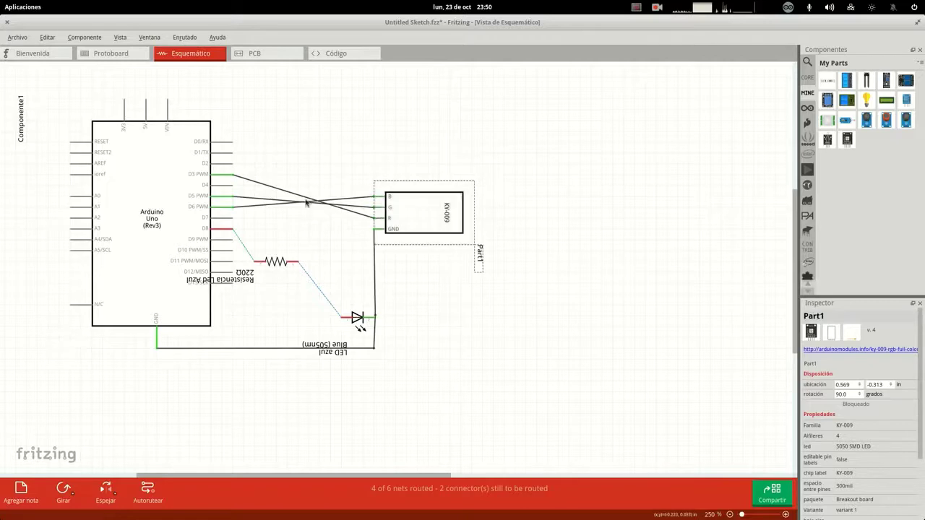
{"action": "left_click_drag", "start_coordinate": [297, 195], "coordinate": [353, 165]}
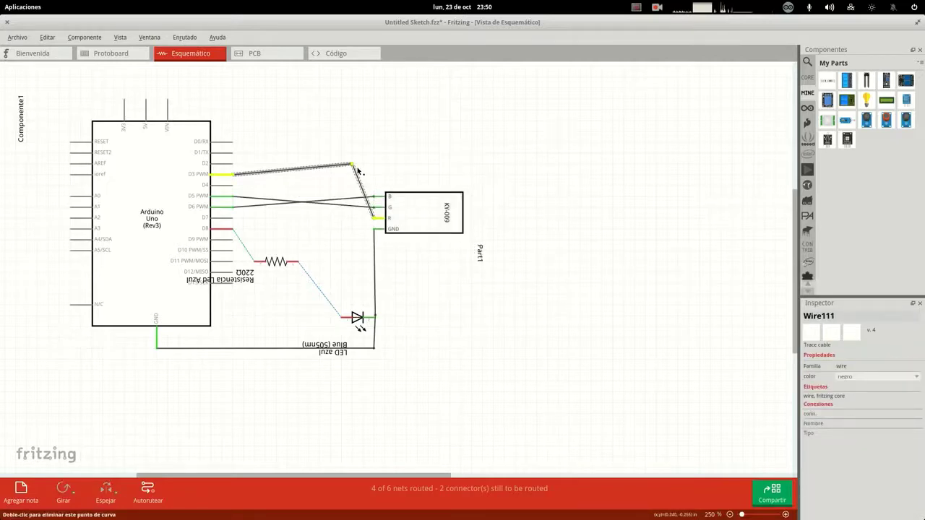
{"action": "left_click", "coordinate": [338, 204]}
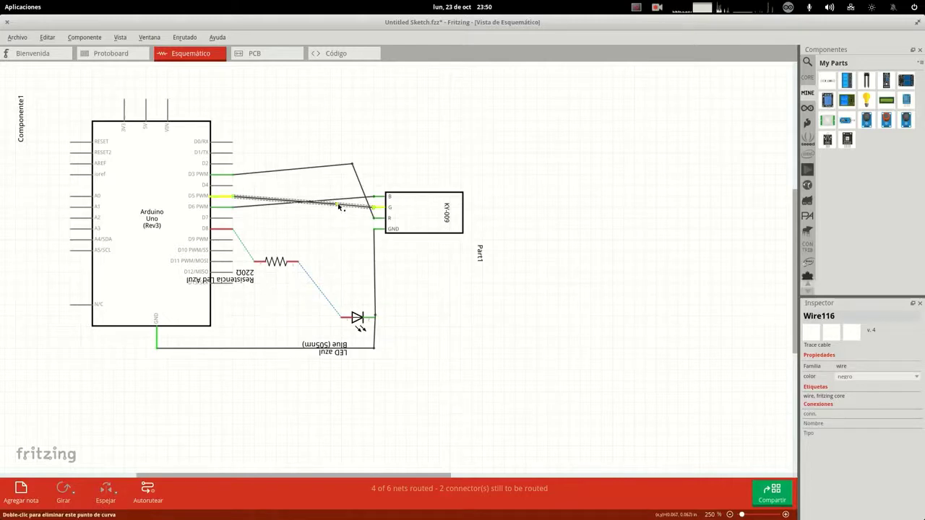
{"action": "left_click_drag", "start_coordinate": [338, 208], "coordinate": [339, 244]}
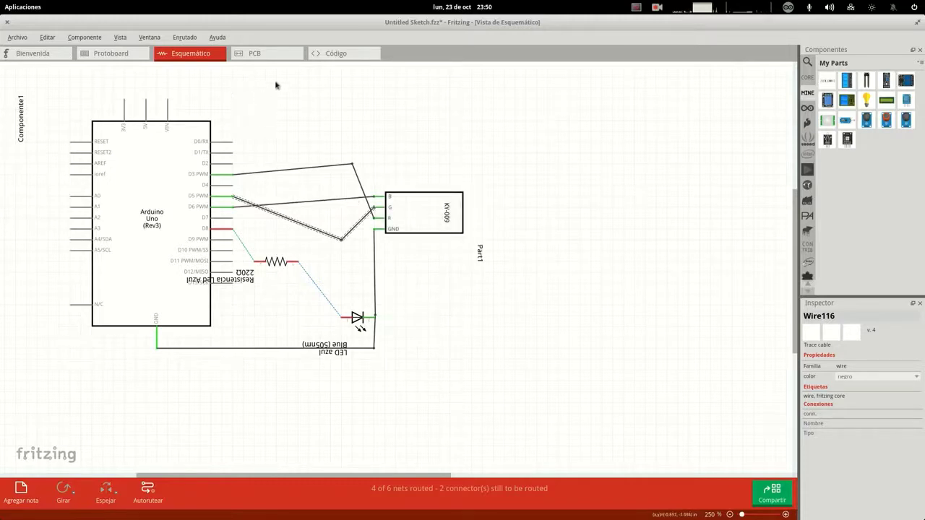
- In the PCB view, place the KY-009, the blue LED and the resistor inside the Arduino outline
{"action": "left_click", "coordinate": [277, 57]}
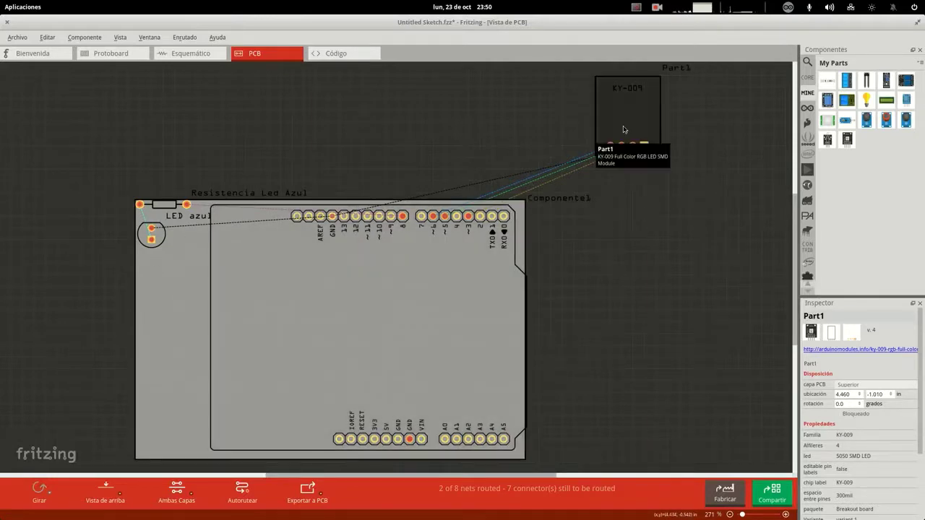
{"action": "left_click_drag", "start_coordinate": [626, 122], "coordinate": [425, 323]}
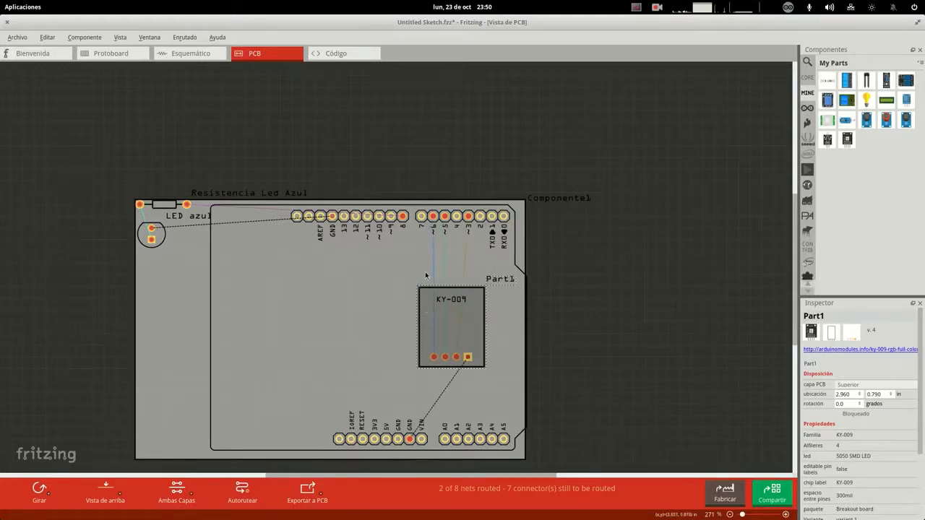
{"action": "left_click_drag", "start_coordinate": [161, 238], "coordinate": [348, 344]}
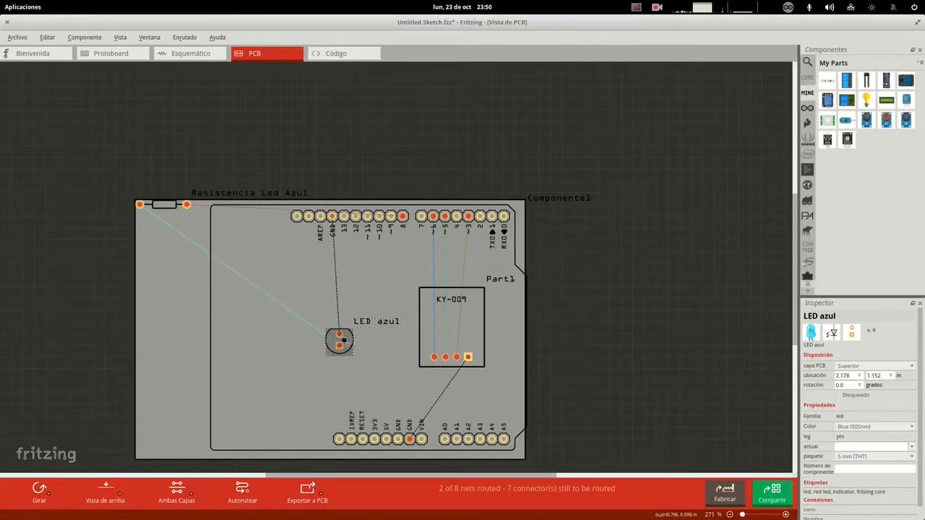
{"action": "left_click_drag", "start_coordinate": [171, 208], "coordinate": [395, 303]}
- Rotate the blue LED footprint 180° and align its upper pad beneath the resistor's nearer pad
{"action": "left_click", "coordinate": [332, 345]}
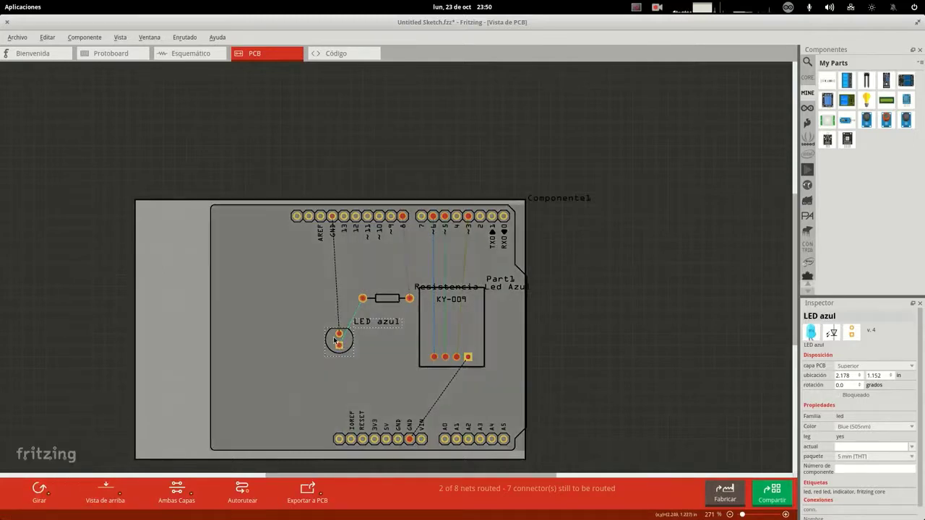
{"action": "left_click", "coordinate": [39, 492]}
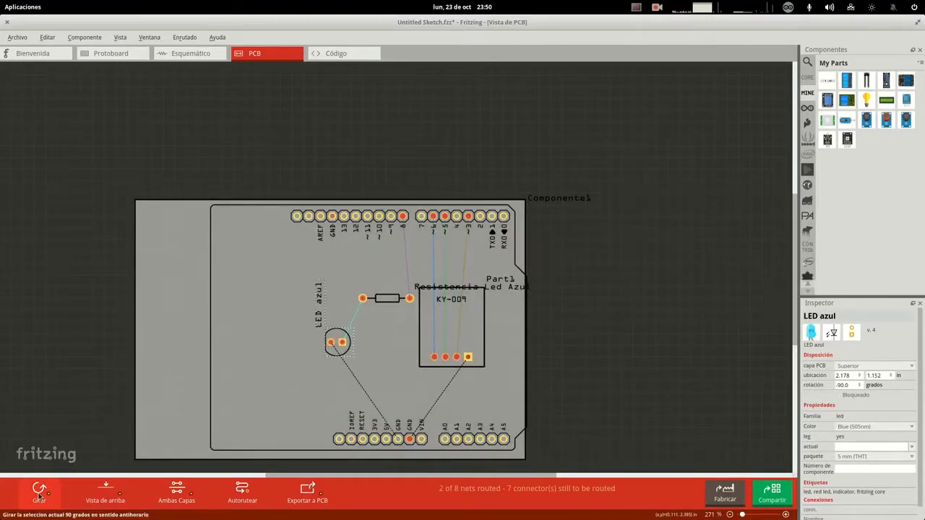
{"action": "left_click", "coordinate": [40, 493]}
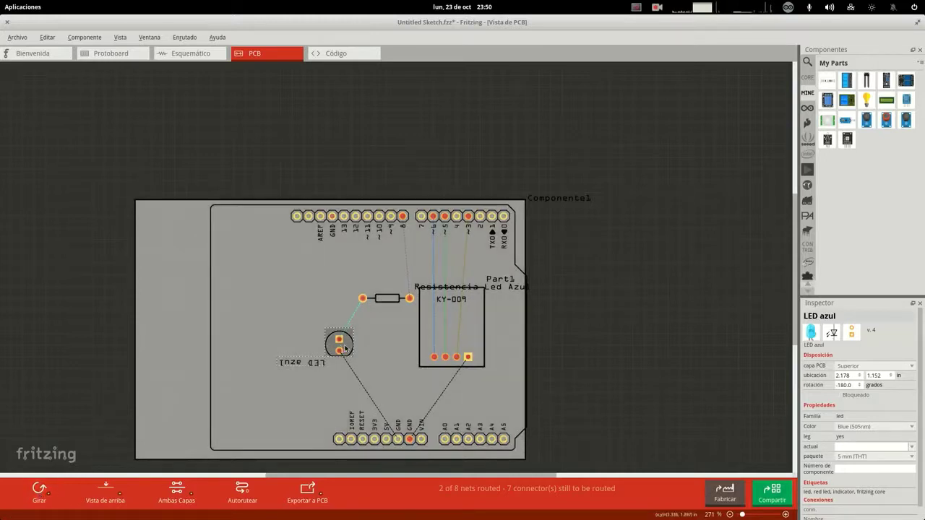
{"action": "left_click_drag", "start_coordinate": [345, 348], "coordinate": [368, 354]}
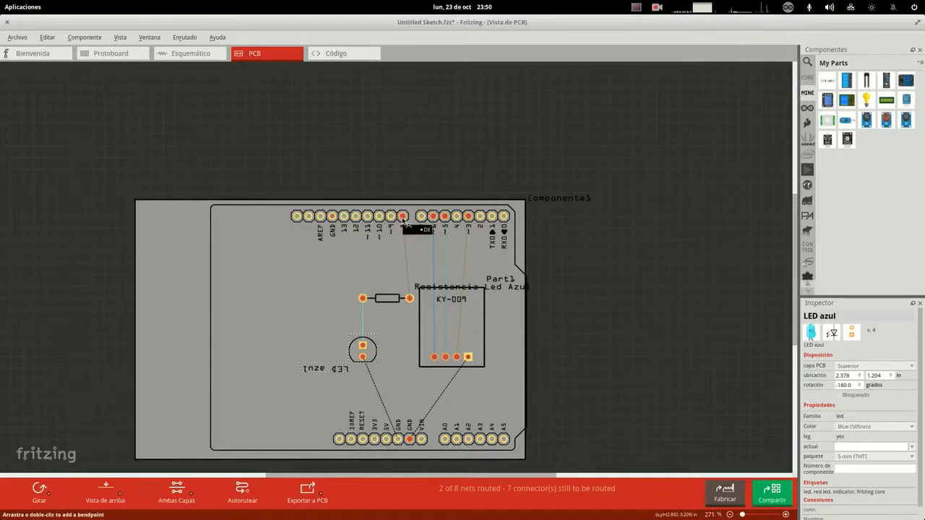
- Route traces from Arduino pin 8 through the resistor to the LED, and connect the KY-009 to pins 6, 5, 3 and GND
{"action": "mouse_move", "coordinate": [402, 216]}
{"action": "left_mouse_down"}
{"action": "mouse_move", "coordinate": [411, 297]}
{"action": "mouse_move", "coordinate": [362, 348]}
{"action": "left_mouse_up"}
{"action": "left_click", "coordinate": [362, 348]}
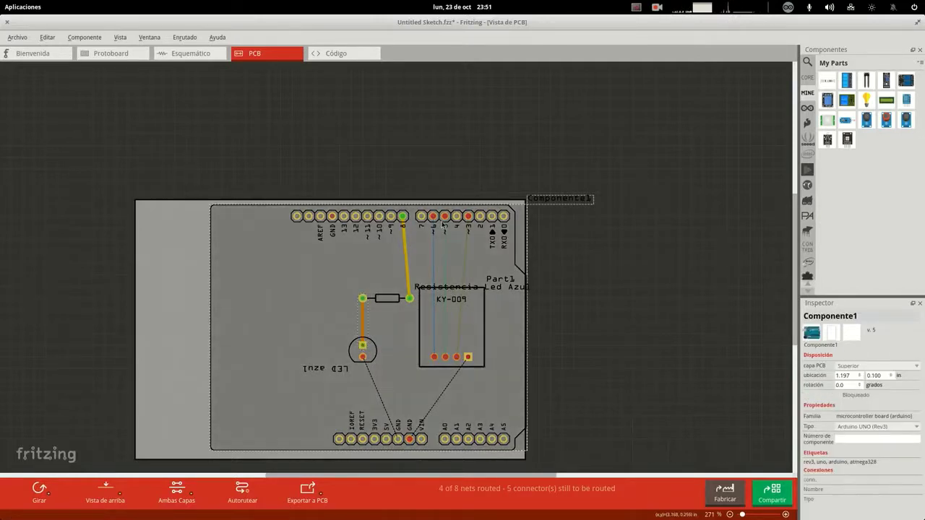
{"action": "left_click_drag", "start_coordinate": [431, 217], "coordinate": [434, 357]}
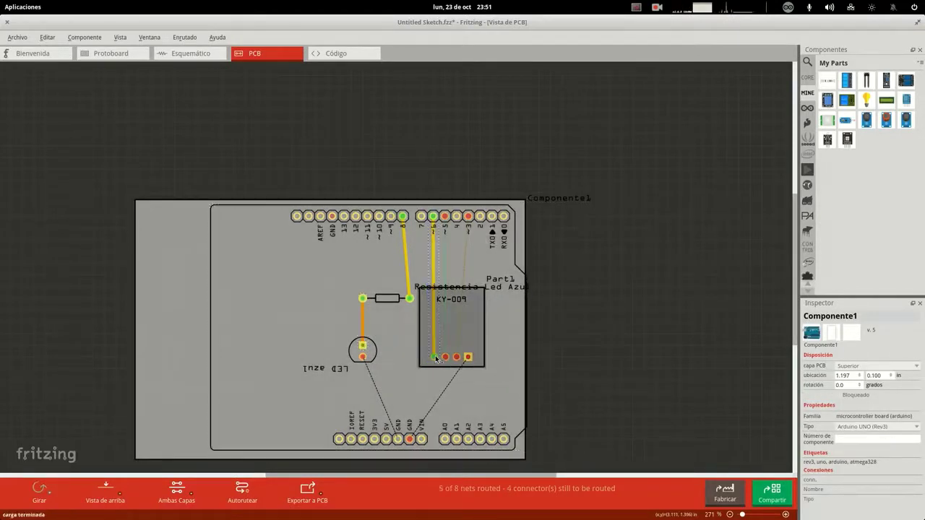
{"action": "left_click_drag", "start_coordinate": [447, 217], "coordinate": [445, 357]}
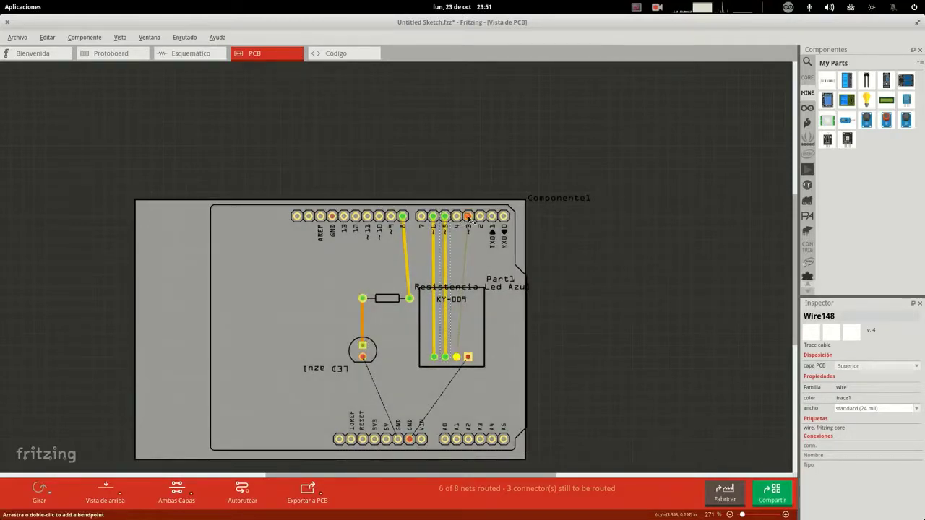
{"action": "mouse_move", "coordinate": [468, 216]}
{"action": "left_mouse_down"}
{"action": "mouse_move", "coordinate": [459, 359]}
{"action": "mouse_move", "coordinate": [400, 438]}
{"action": "mouse_move", "coordinate": [410, 438]}
{"action": "left_mouse_up"}
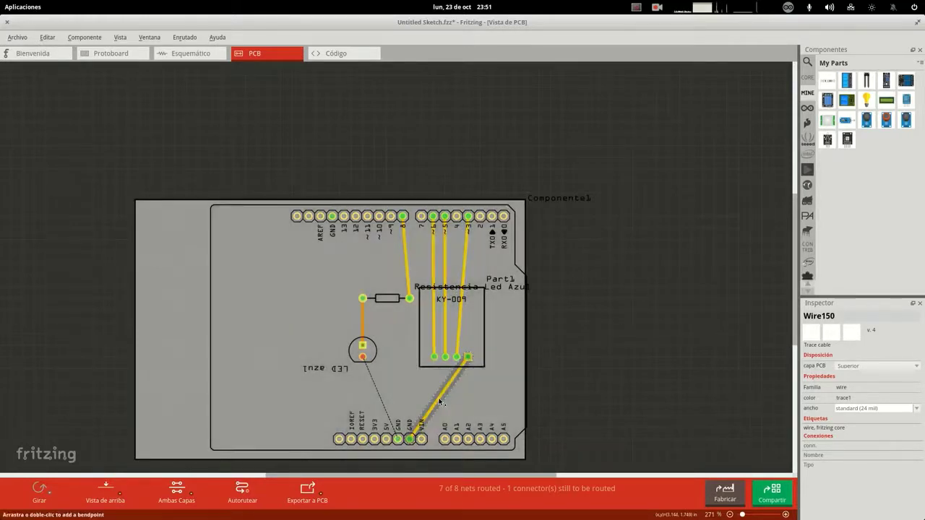
- Add a bend to the KY-009's ground trace and route a bent bottom-layer trace from the LED to the adjacent GND pin
{"action": "left_click_drag", "start_coordinate": [442, 402], "coordinate": [424, 395]}
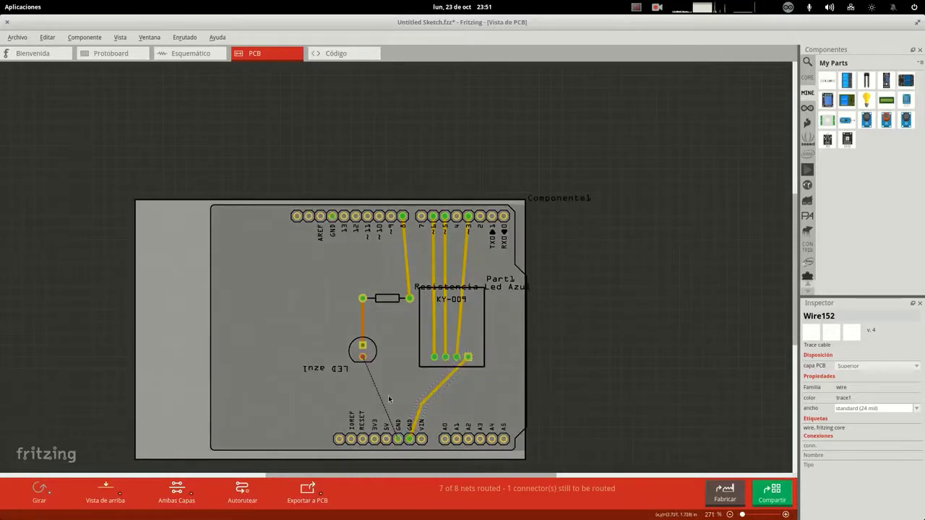
{"action": "left_click_drag", "start_coordinate": [379, 398], "coordinate": [399, 383]}
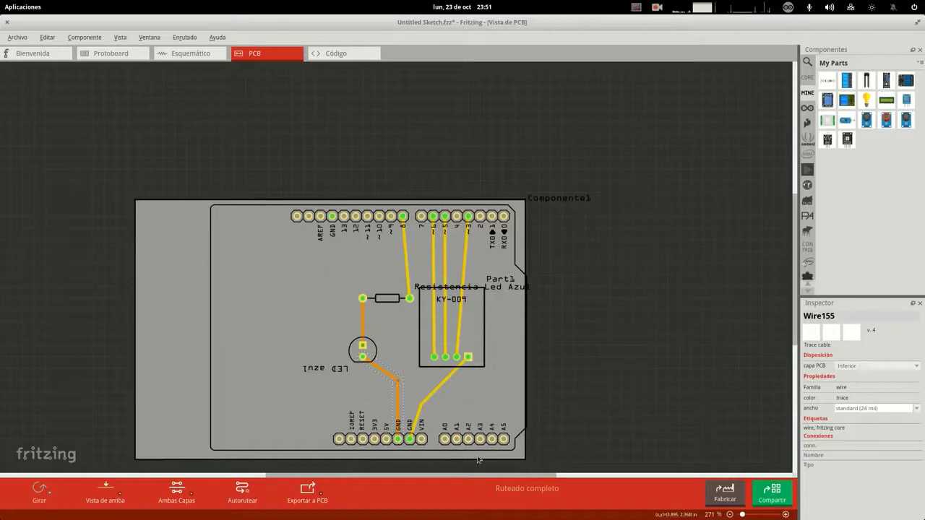
- Delete the trace between Arduino pin 8 and the resistor, check the unrouted connection, and route it again
{"action": "left_click", "coordinate": [406, 269]}
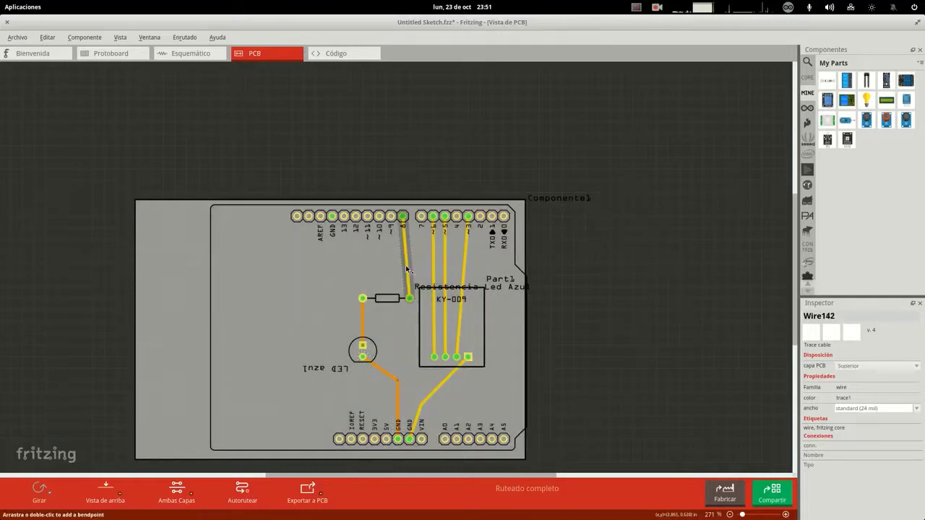
{"action": "key", "text": "Delete"}
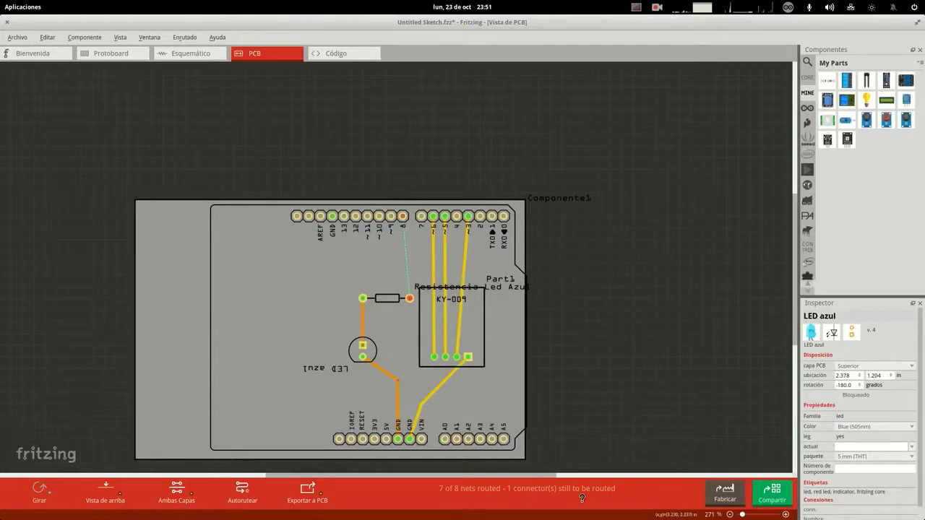
{"action": "left_click", "coordinate": [585, 489]}
{"action": "left_click_drag", "start_coordinate": [403, 216], "coordinate": [411, 297]}
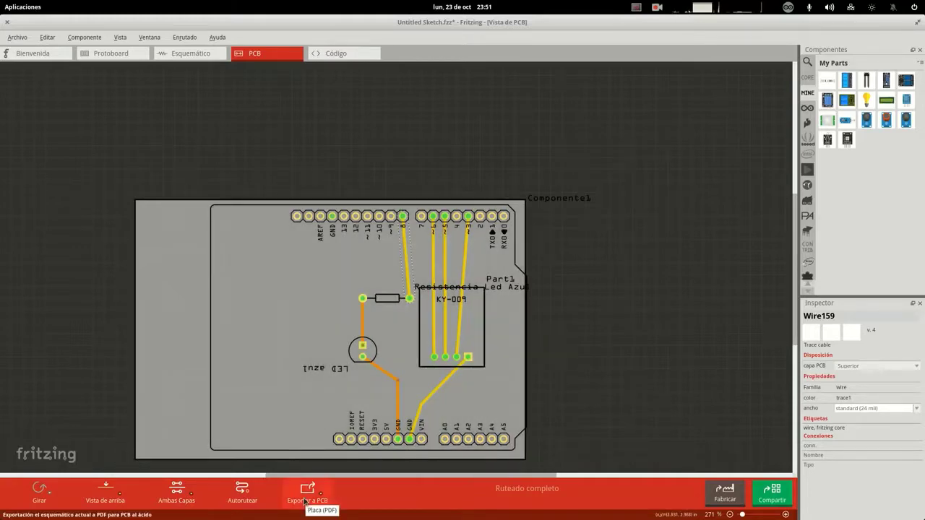
- Open the fabrication service for the routed PCB
{"action": "left_click", "coordinate": [725, 497]}
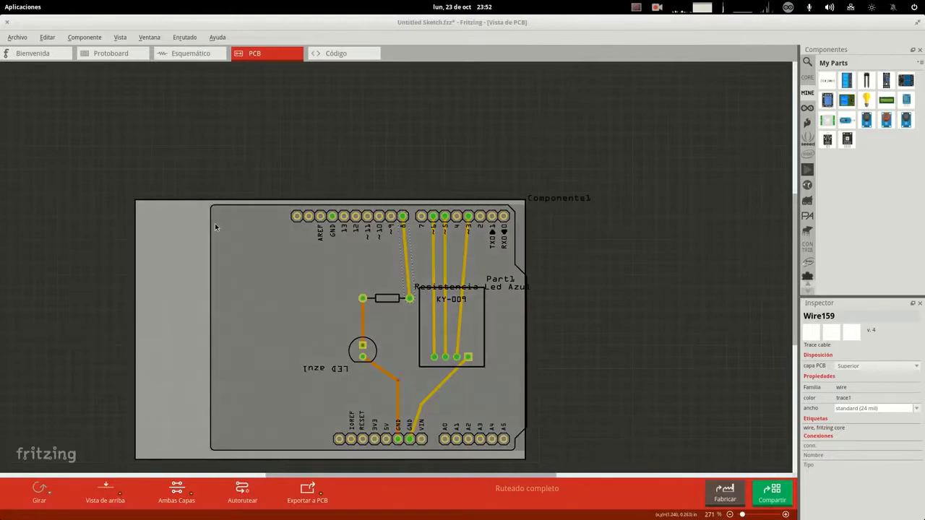
- Open the sketch's code view and add two new empty program tabs
{"action": "left_click", "coordinate": [353, 55]}
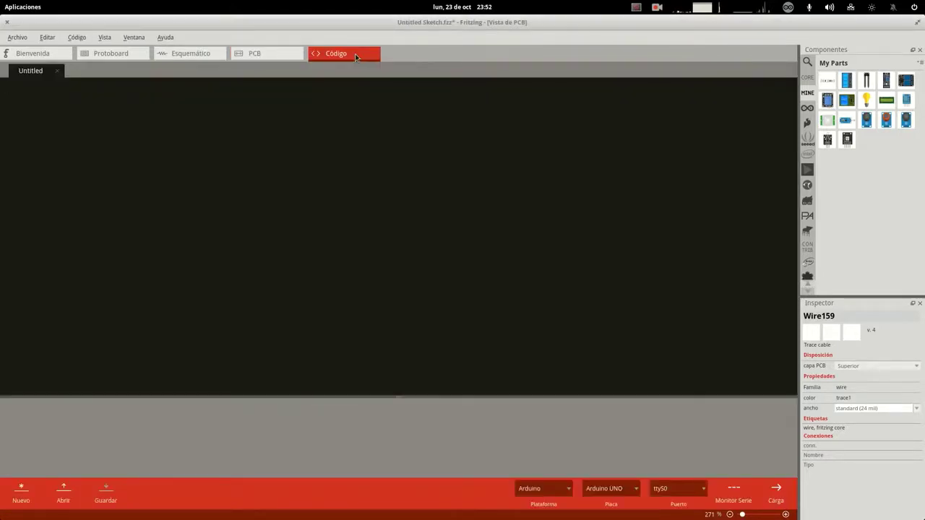
{"action": "left_click", "coordinate": [21, 495]}
{"action": "left_click", "coordinate": [22, 495]}
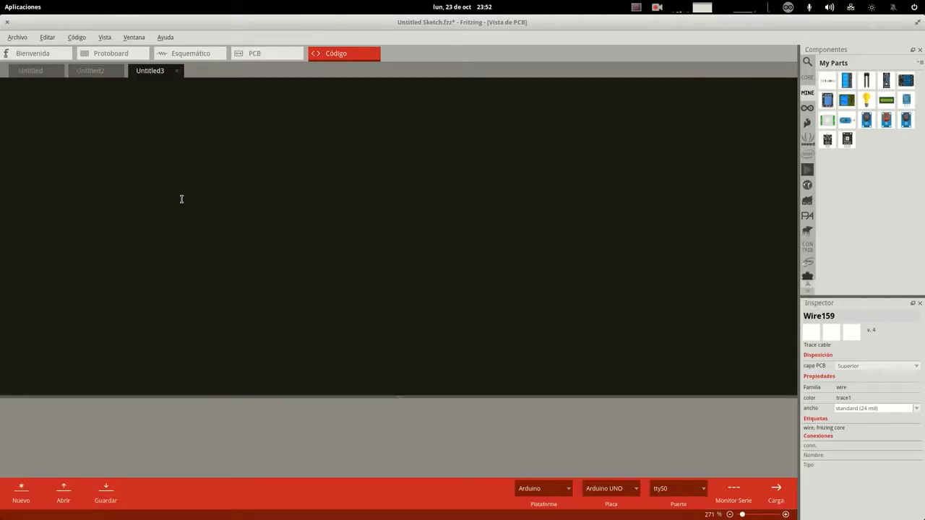
- Write a void loop() containing digitalWrite(13,HIGH); and digitalWrite(12,HIGH);, with the second statement indented like the first
{"action": "type", "text": "void loop(){"}
{"action": "key", "text": "Return"}
{"action": "type", "text": "digita"}
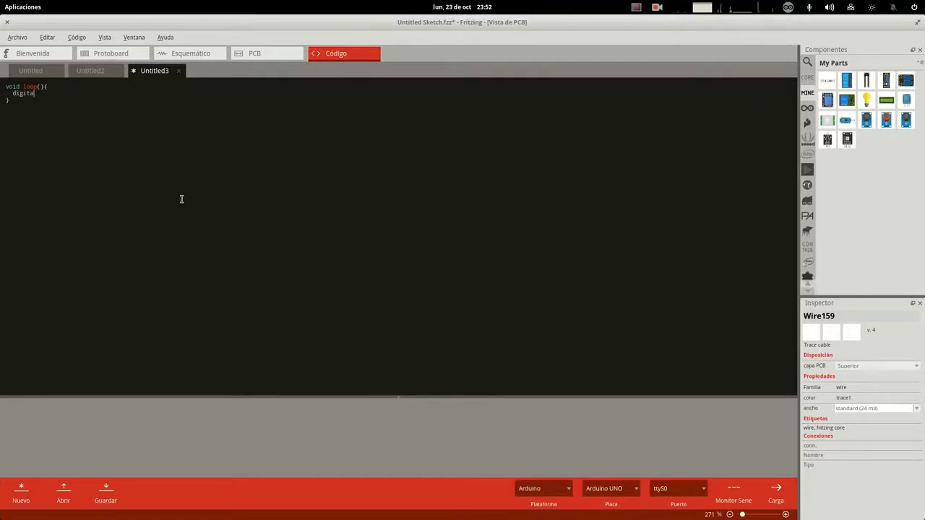
{"action": "type", "text": "lWrite(13,HIGH);"}
{"action": "key", "text": "Return"}
{"action": "type", "text": "digita"}
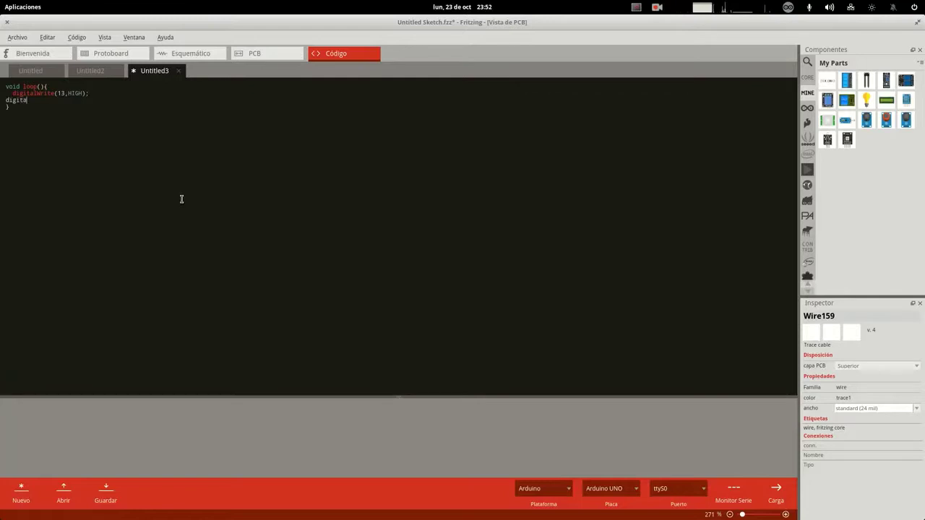
{"action": "type", "text": "lWrite(12,HIGH);"}
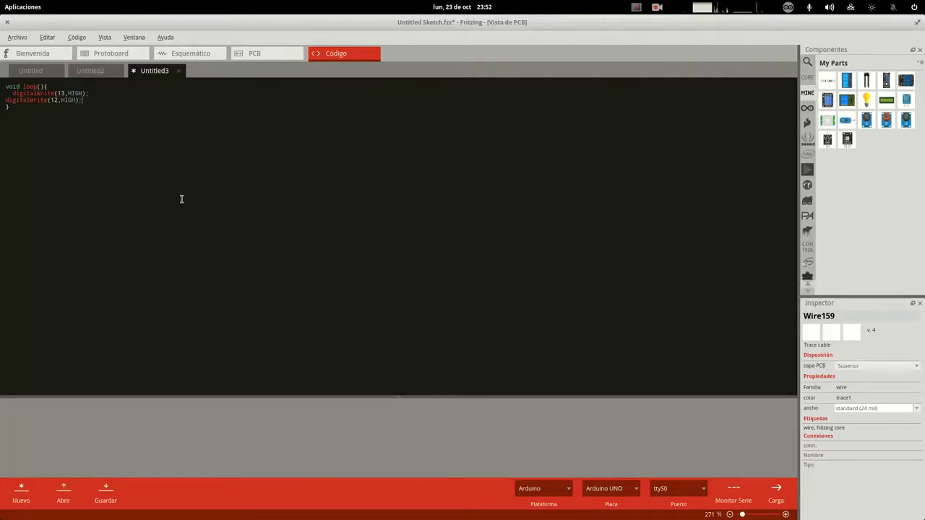
{"action": "key", "text": "Home"}
- Review the available programming platforms and boards, keeping Arduino and Arduino UNO selected
{"action": "left_click", "coordinate": [568, 492]}
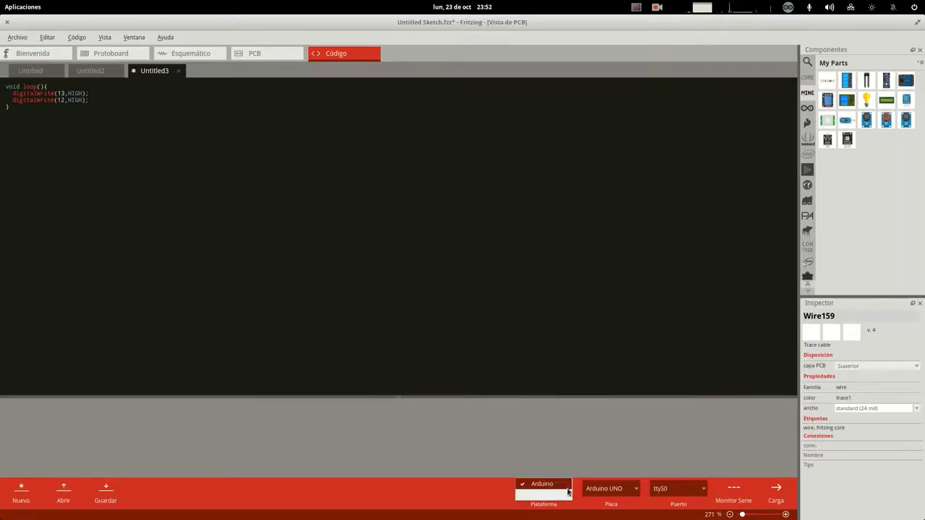
{"action": "left_click", "coordinate": [550, 484]}
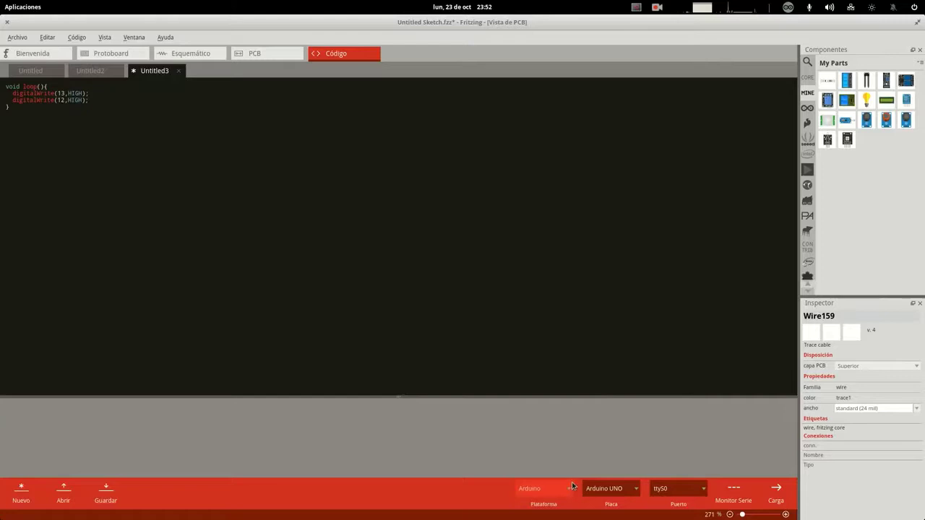
{"action": "left_click", "coordinate": [639, 490]}
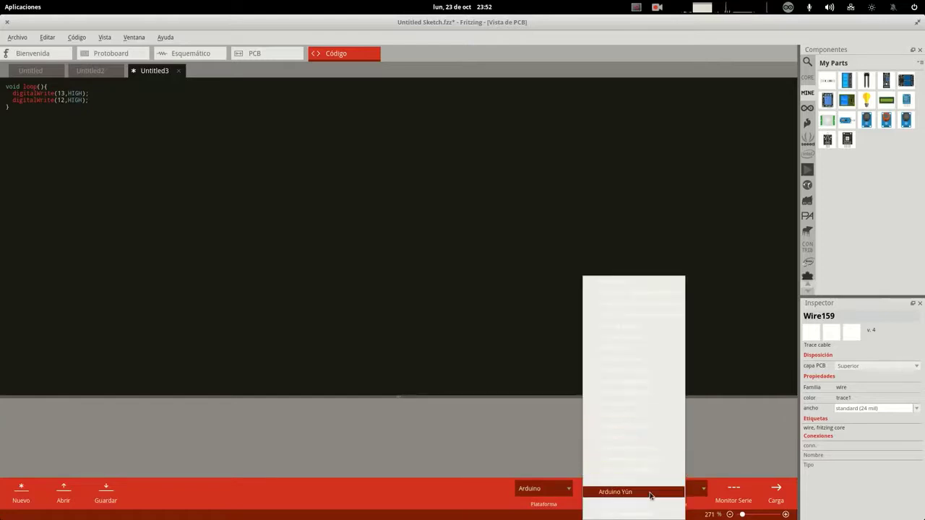
{"action": "left_click", "coordinate": [650, 481]}
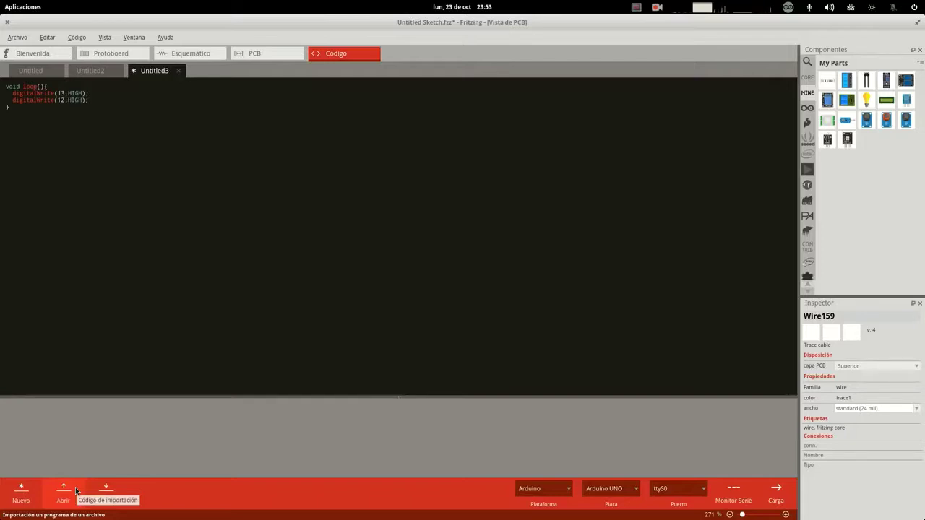
- Open the Relay example from the Arduino Power examples and maximize its window
{"action": "left_click", "coordinate": [165, 38]}
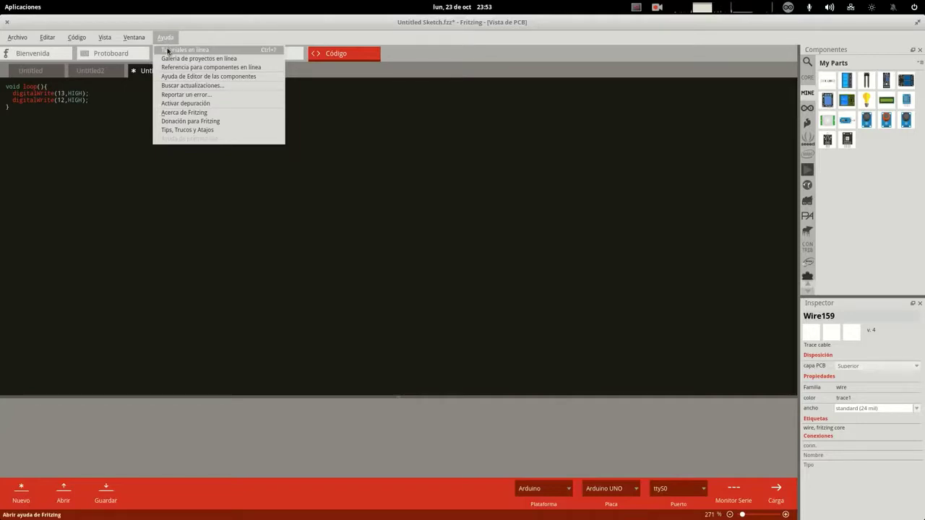
{"action": "mouse_move", "coordinate": [24, 40]}
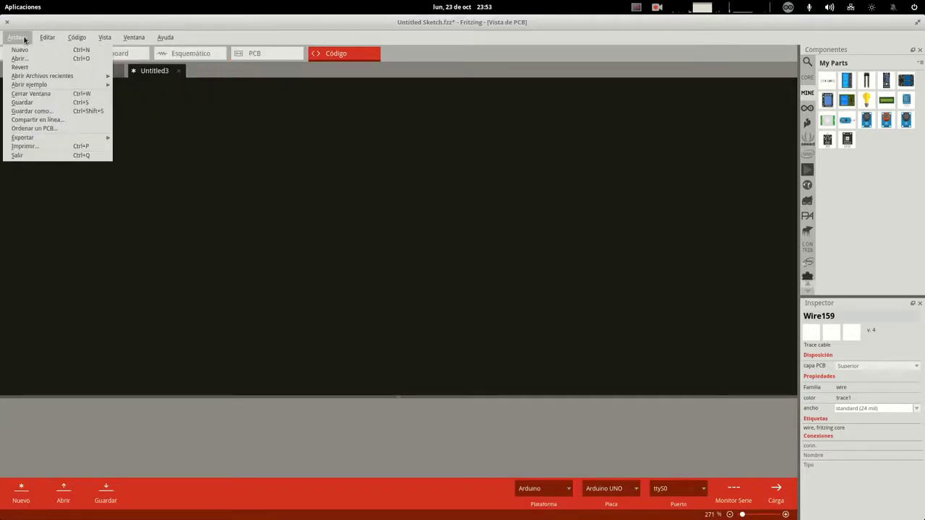
{"action": "mouse_move", "coordinate": [30, 87]}
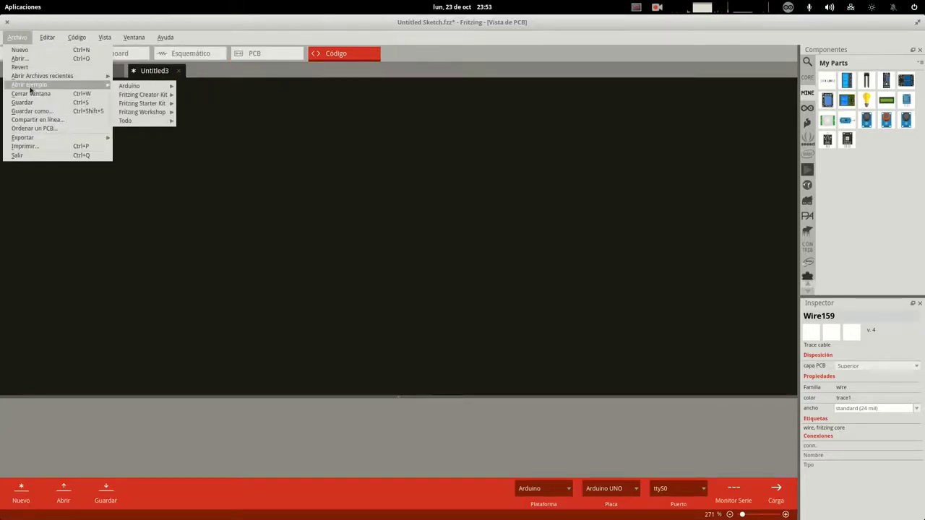
{"action": "mouse_move", "coordinate": [127, 90]}
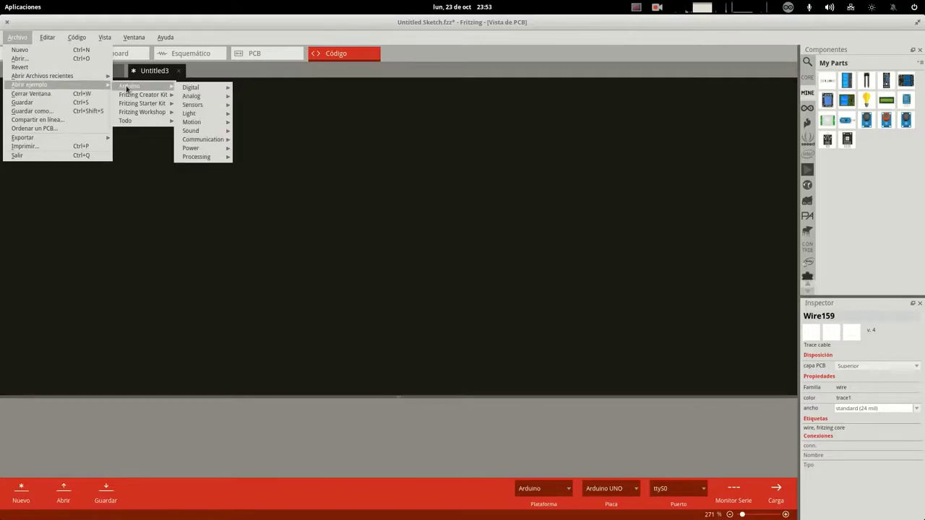
{"action": "mouse_move", "coordinate": [209, 101]}
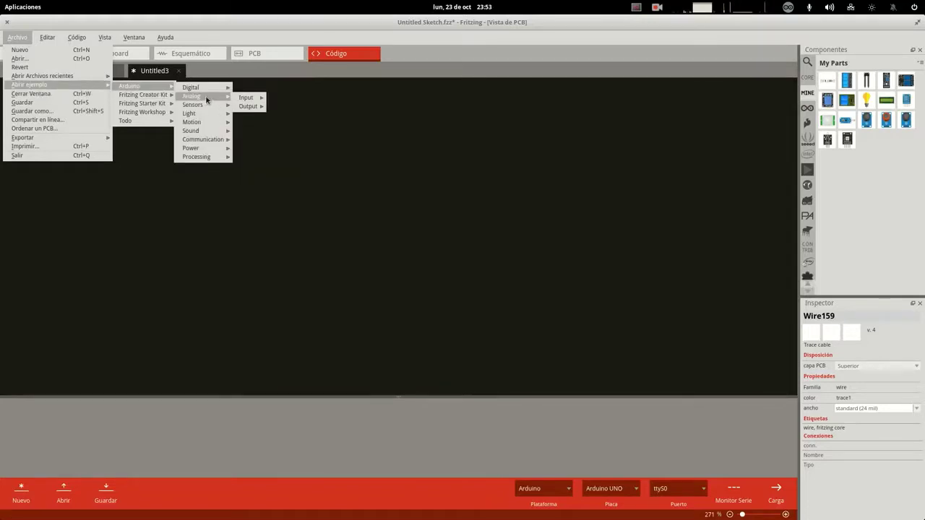
{"action": "mouse_move", "coordinate": [251, 106]}
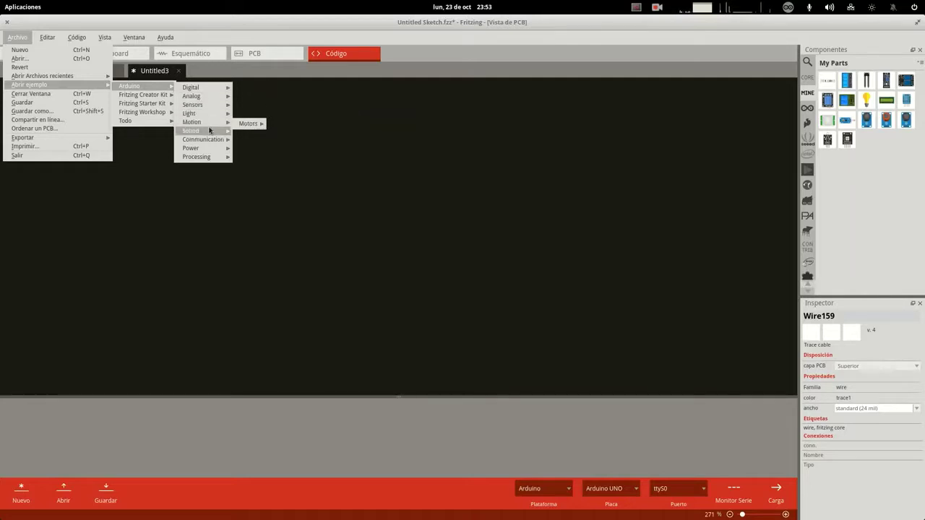
{"action": "mouse_move", "coordinate": [209, 130]}
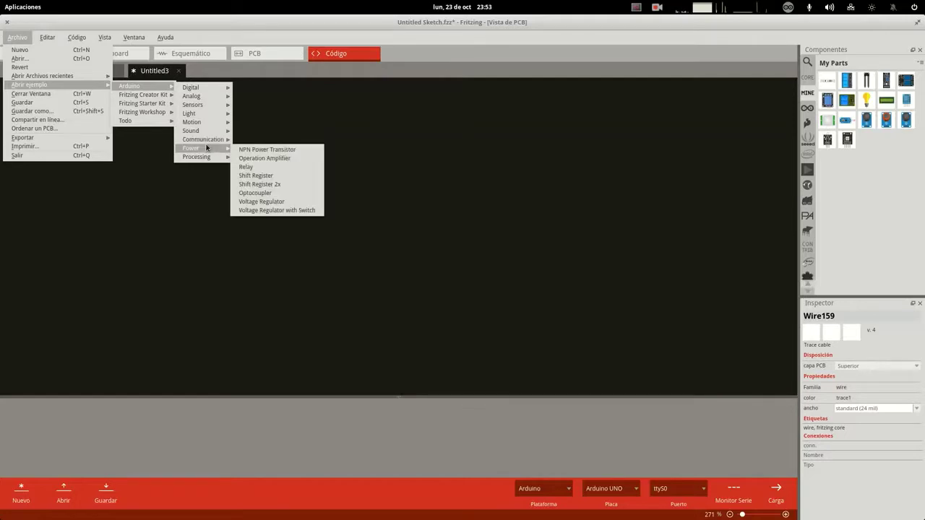
{"action": "left_click", "coordinate": [269, 168]}
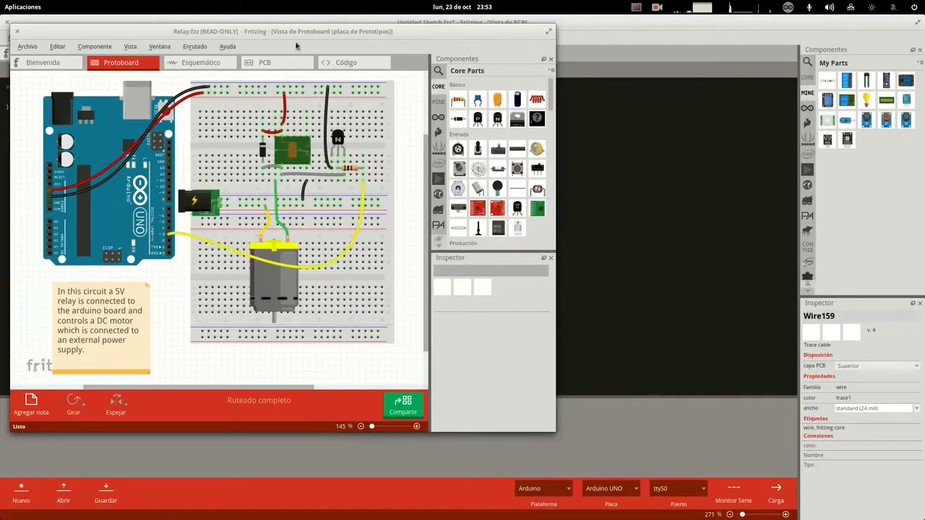
{"action": "double_click", "coordinate": [297, 33]}
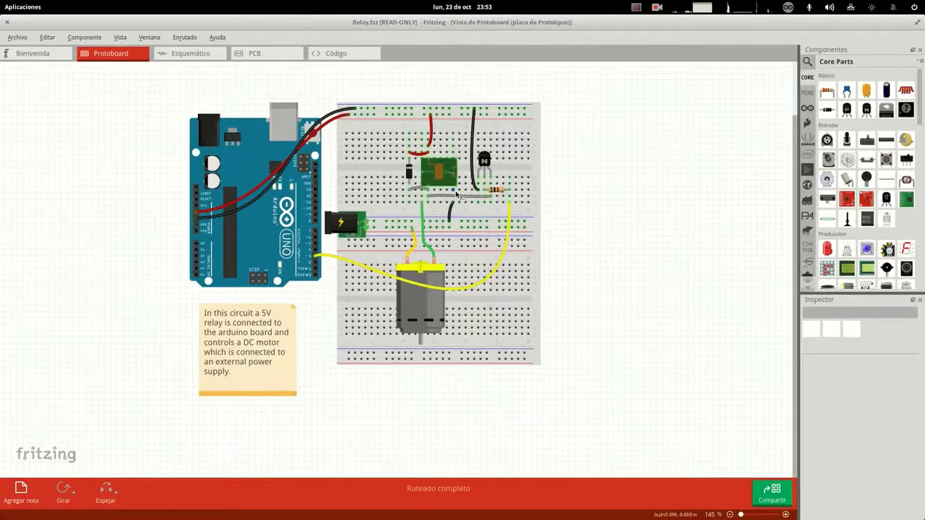
- Examine the Relay example's schematic, PCB and code views, ending on the welcome page
{"action": "left_click", "coordinate": [207, 57]}
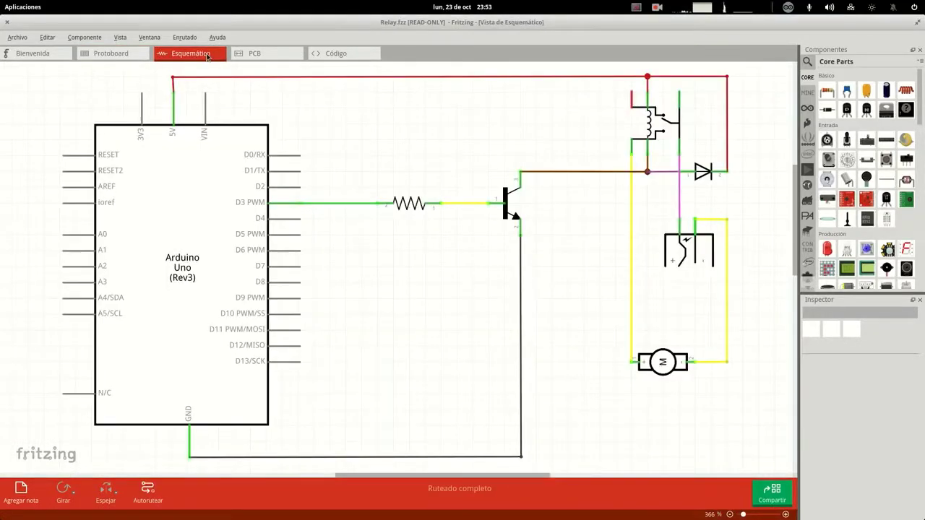
{"action": "left_click", "coordinate": [265, 58]}
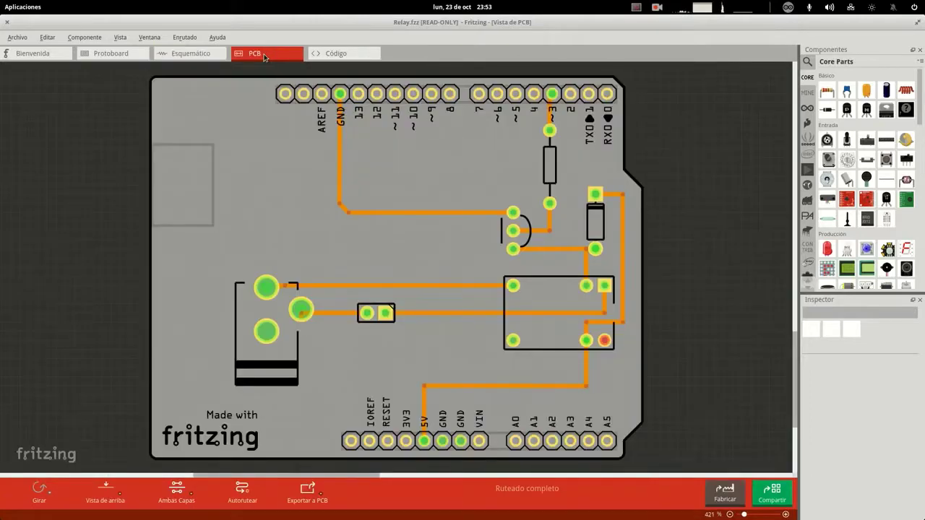
{"action": "left_click", "coordinate": [356, 58]}
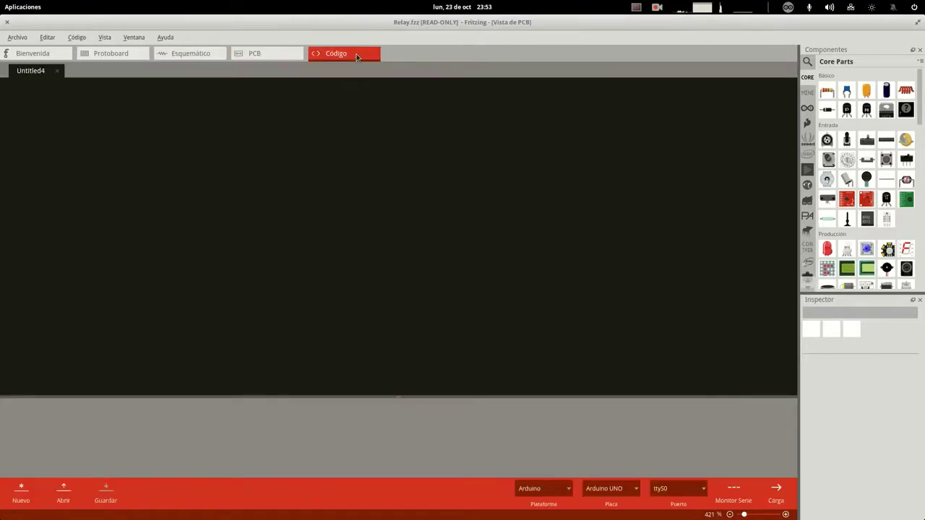
{"action": "left_click", "coordinate": [265, 55]}
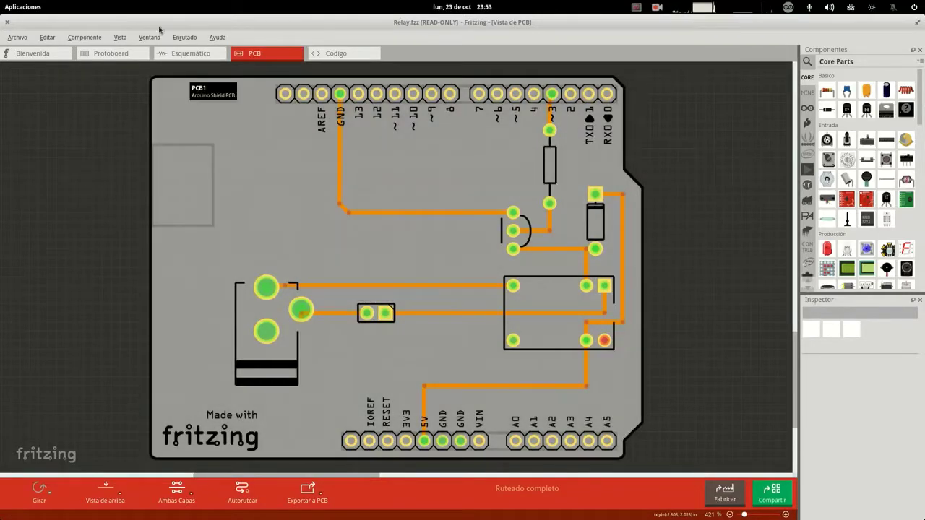
{"action": "left_click", "coordinate": [177, 54]}
{"action": "left_click", "coordinate": [26, 56]}
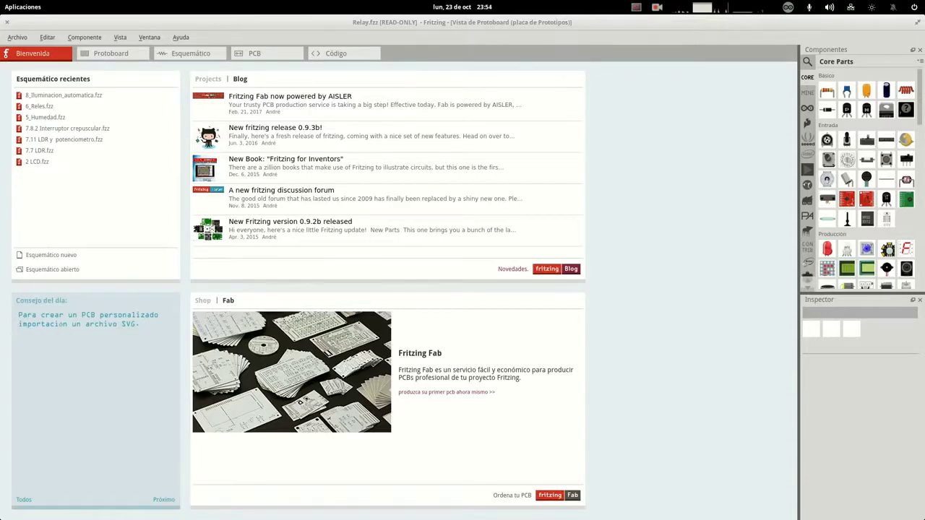
{"action": "left_click", "coordinate": [18, 36]}
{"action": "mouse_move", "coordinate": [39, 139]}
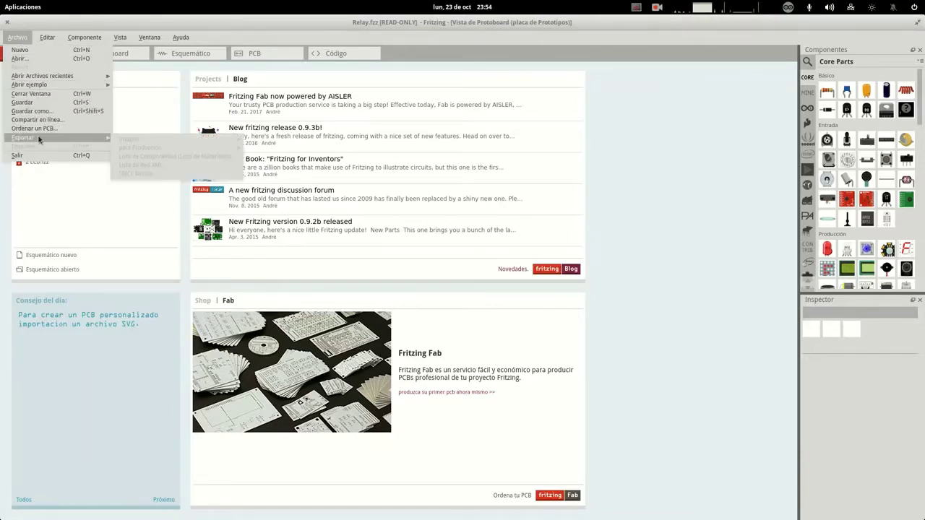
{"action": "left_click", "coordinate": [35, 99]}
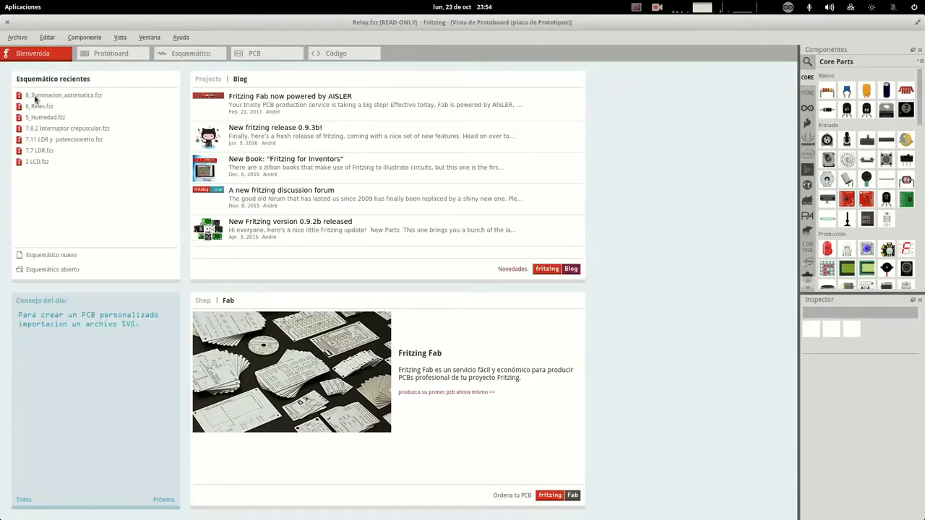
- Close the Relay example and show the untitled sketch's breadboard view
{"action": "left_click", "coordinate": [7, 23]}
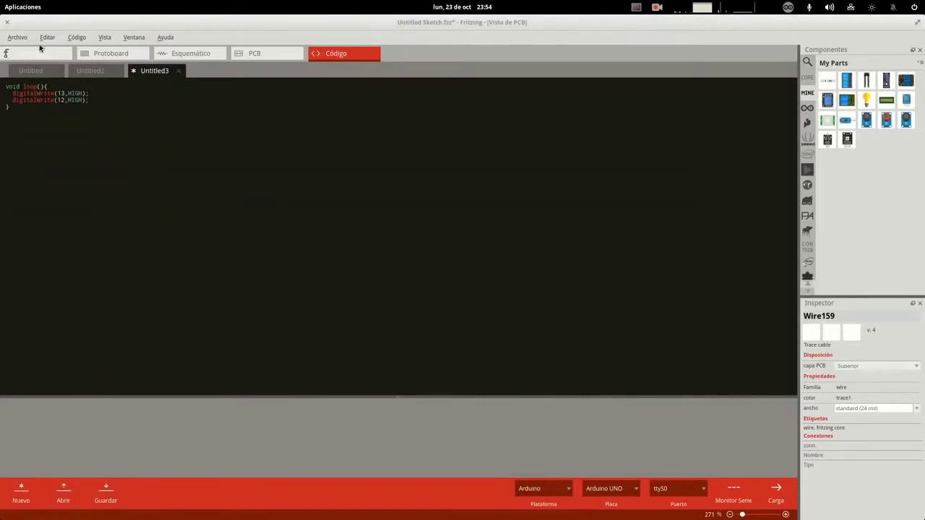
{"action": "left_click", "coordinate": [95, 55]}
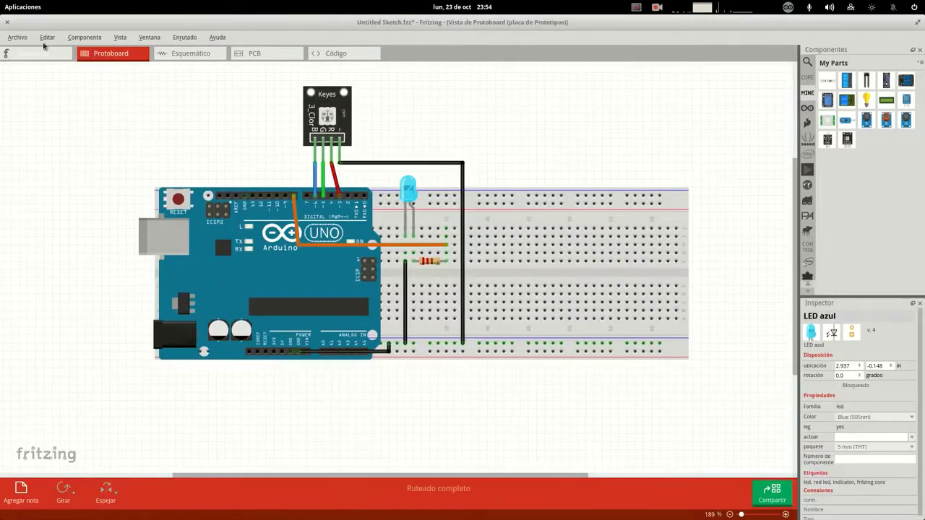
- Examine the sketch's export options for images and for production, including PDF, SVG and Extended Gerber
{"action": "left_click", "coordinate": [18, 36]}
{"action": "mouse_move", "coordinate": [34, 138]}
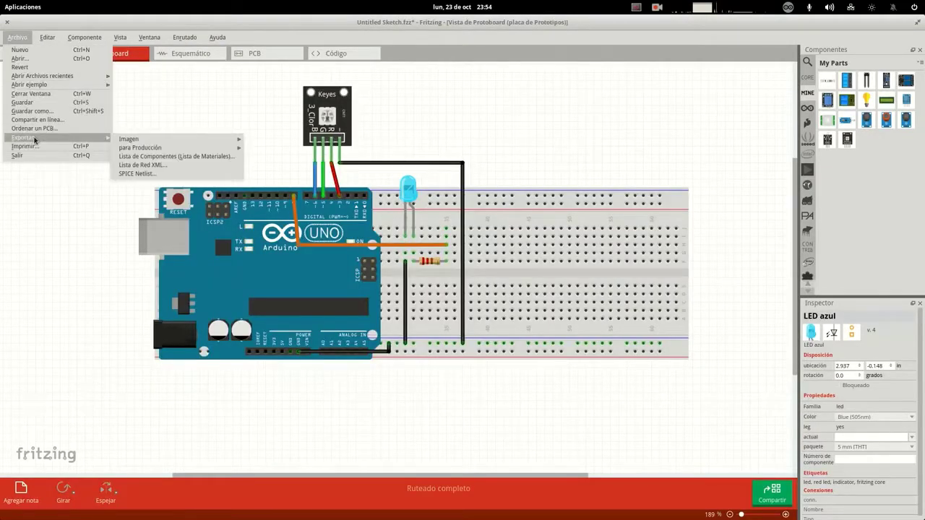
{"action": "mouse_move", "coordinate": [131, 143]}
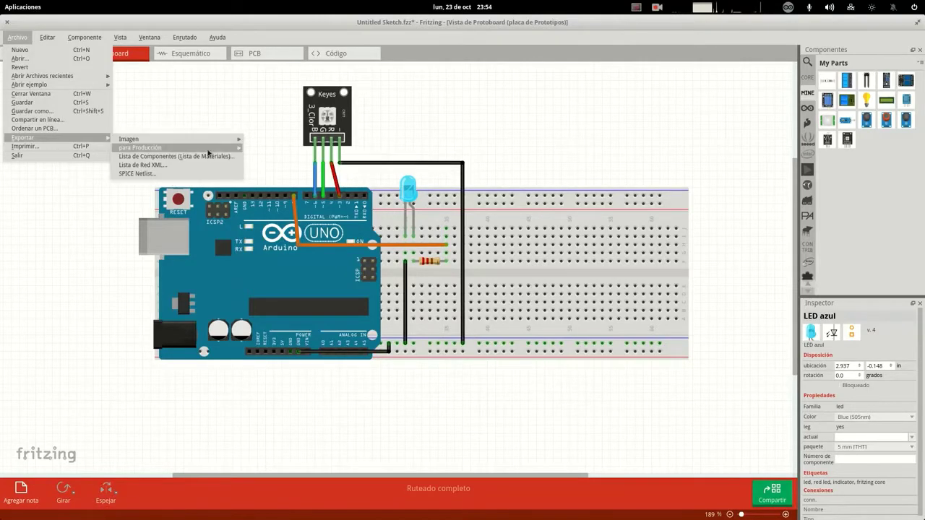
{"action": "mouse_move", "coordinate": [208, 151]}
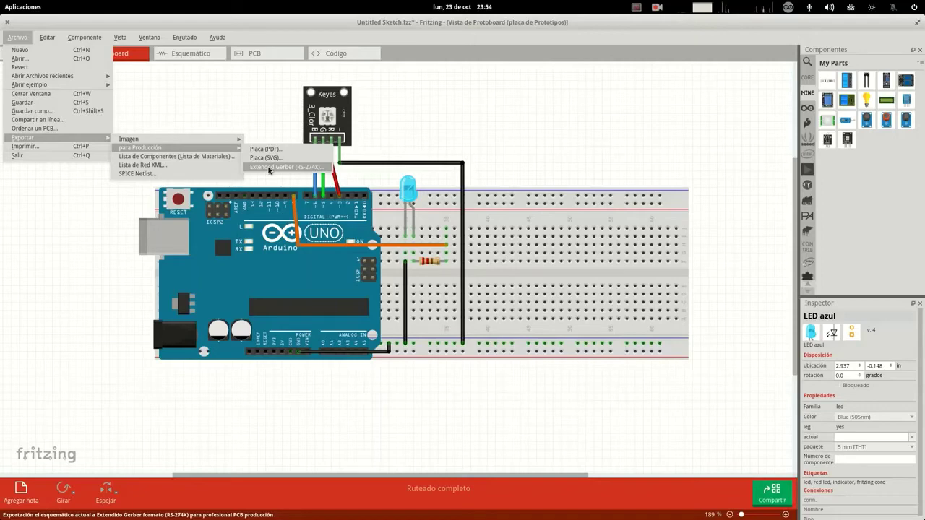
{"action": "left_click", "coordinate": [659, 7]}
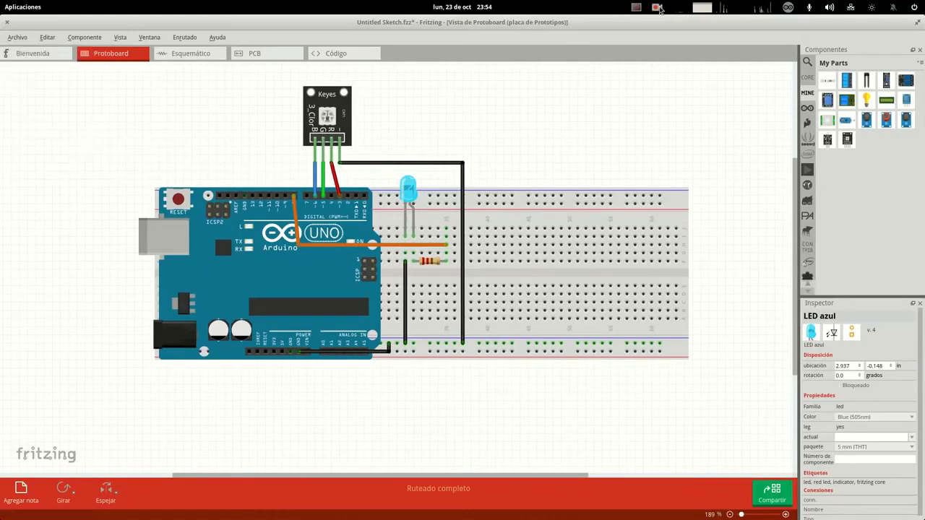